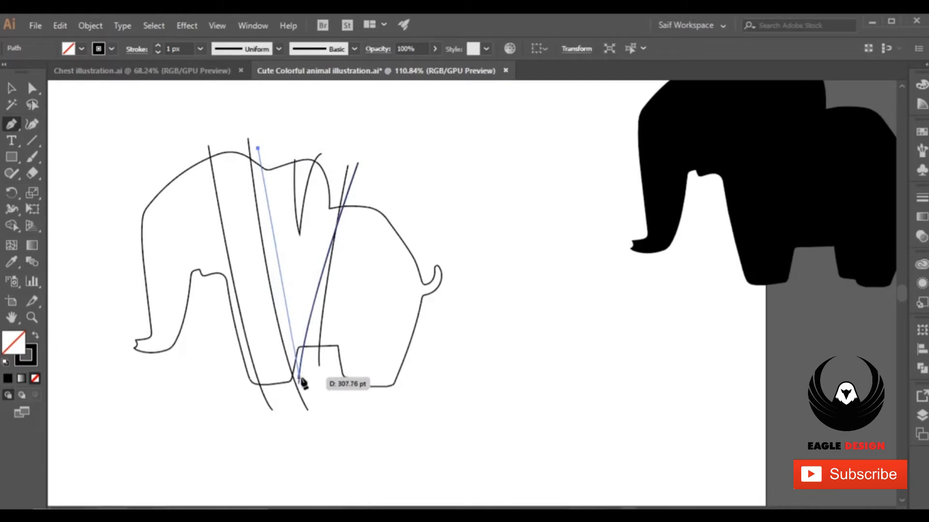
Draw a curved dividing line just behind the second stripe line, from above the back down to the front leg
{"action": "key", "text": "ctrl+z"}
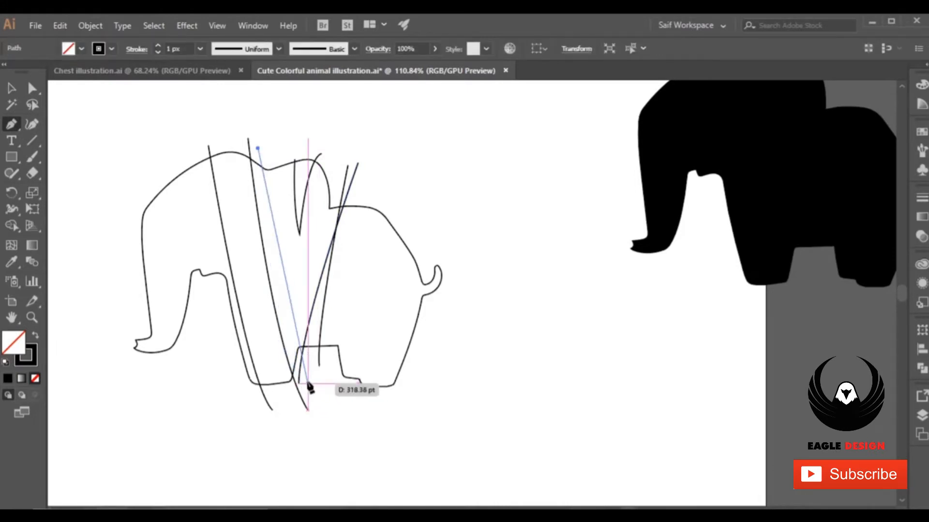
{"action": "left_click_drag", "start_coordinate": [302, 380], "coordinate": [330, 442]}
{"action": "left_click", "coordinate": [347, 408], "text": "ctrl"}
Replace the narrow V-shaped path on the elephant's hump with a wider curved V drawn with the Pen tool
{"action": "key", "text": "v"}
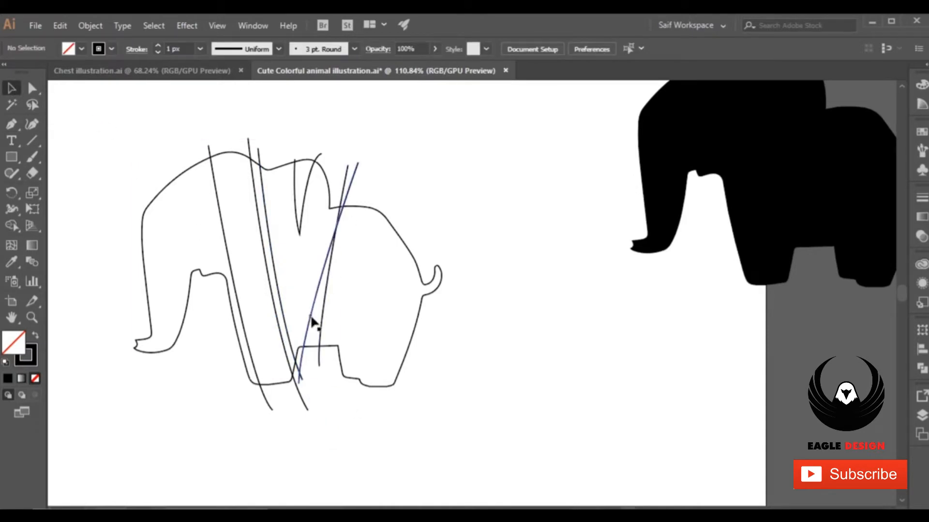
{"action": "left_click", "coordinate": [309, 193]}
{"action": "key", "text": "Delete"}
{"action": "key", "text": "p"}
{"action": "left_click", "coordinate": [288, 155]}
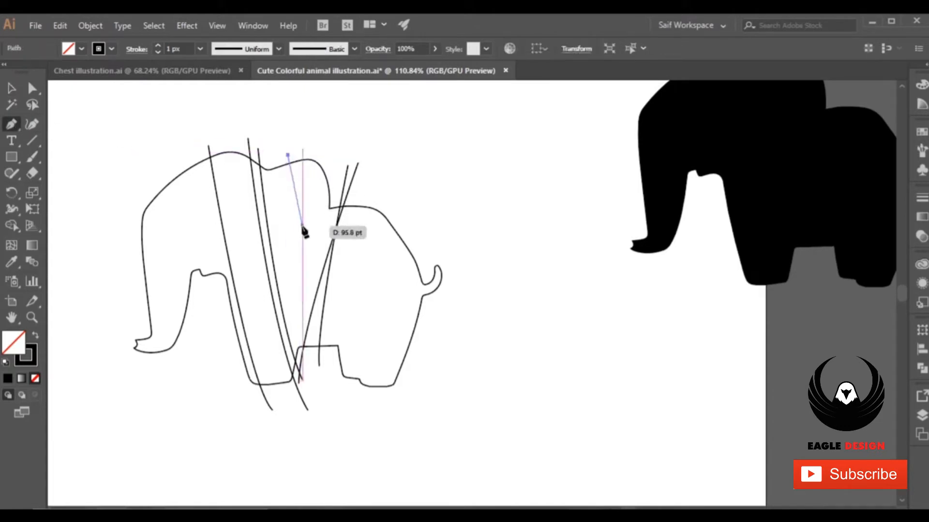
{"action": "left_click_drag", "start_coordinate": [291, 235], "coordinate": [301, 262]}
{"action": "left_click", "coordinate": [291, 235]}
{"action": "left_click_drag", "start_coordinate": [341, 156], "coordinate": [375, 141]}
{"action": "left_click", "coordinate": [398, 190], "text": "ctrl"}
Delete the steep line crossing the body's diagonal curve and draw a new curve running alongside that diagonal down to the belly
{"action": "key", "text": "v"}
{"action": "left_click", "coordinate": [331, 265]}
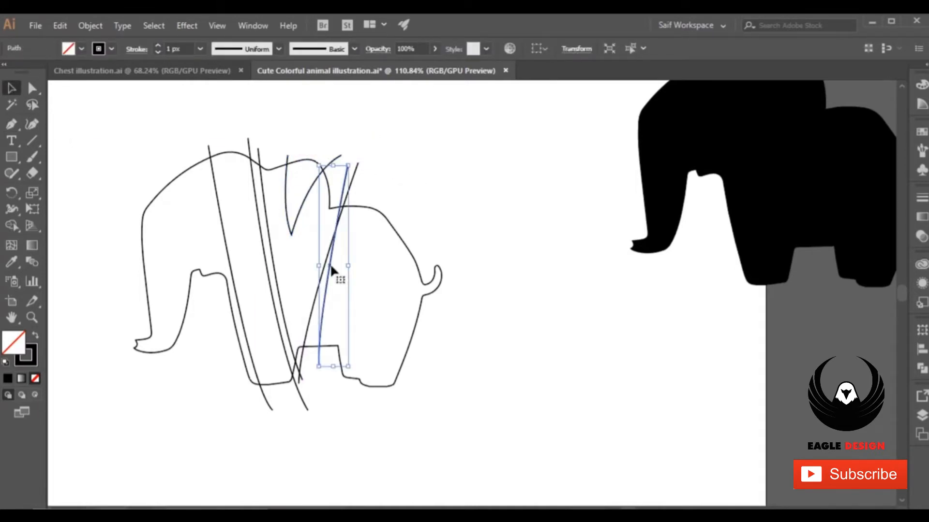
{"action": "key", "text": "Delete"}
{"action": "key", "text": "p"}
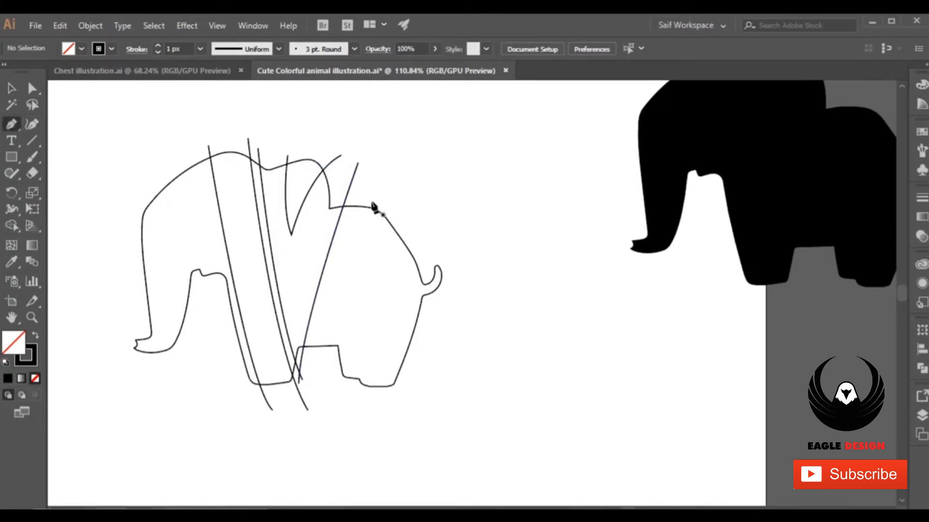
{"action": "left_click", "coordinate": [352, 198]}
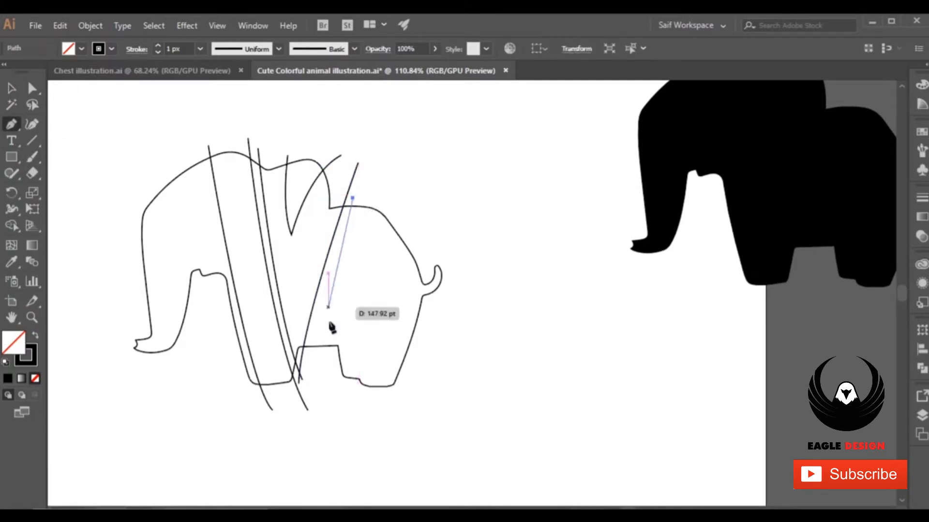
{"action": "left_click_drag", "start_coordinate": [313, 355], "coordinate": [313, 410]}
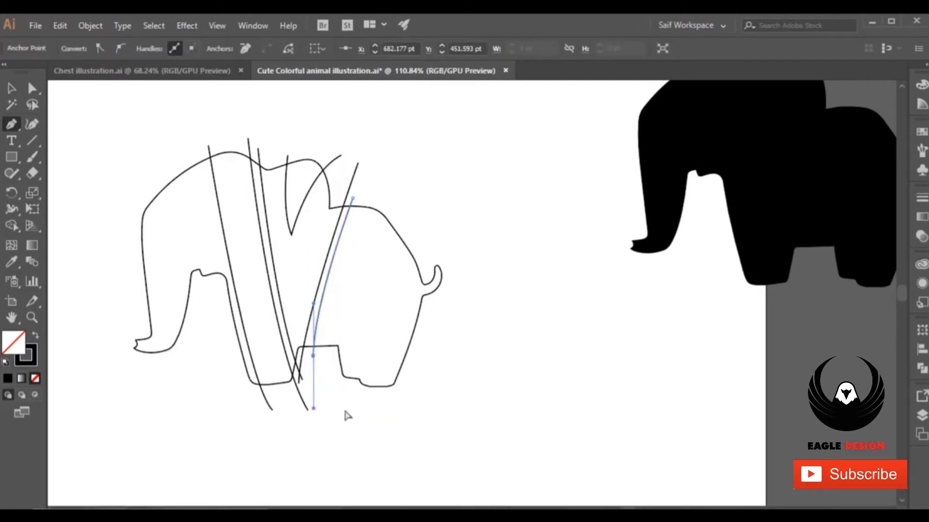
{"action": "left_click", "coordinate": [346, 411], "text": "ctrl"}
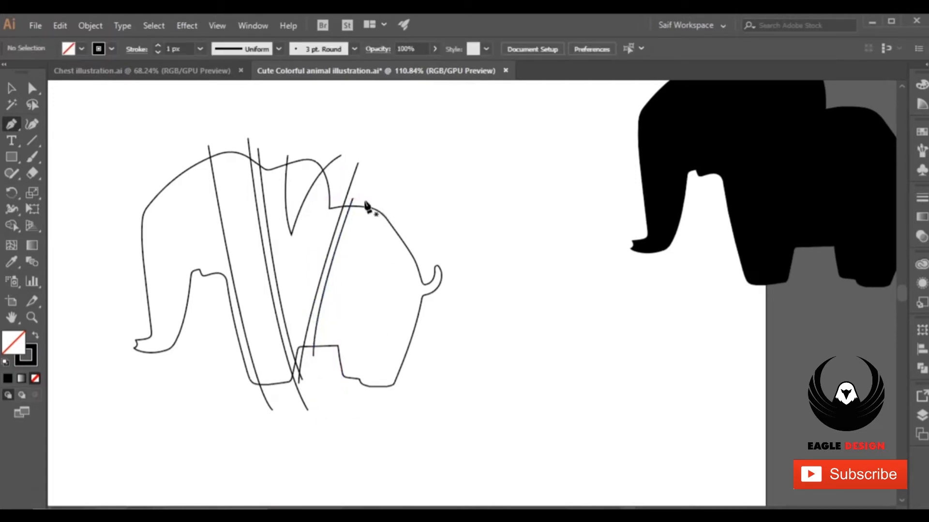
Draw a curved dividing line through the rear body, from the back down past the hind leg
{"action": "left_click", "coordinate": [367, 201]}
{"action": "left_click_drag", "start_coordinate": [347, 387], "coordinate": [381, 462]}
{"action": "left_click", "coordinate": [487, 380], "text": "ctrl"}
Select the elephant outline with all dividing curves and define the separate stripe regions with the Shape Builder tool
{"action": "left_click", "coordinate": [12, 89]}
{"action": "left_click_drag", "start_coordinate": [144, 130], "coordinate": [382, 339]}
{"action": "left_click", "coordinate": [32, 318]}
{"action": "left_click_drag", "start_coordinate": [153, 230], "coordinate": [278, 234]}
{"action": "left_click", "coordinate": [12, 225]}
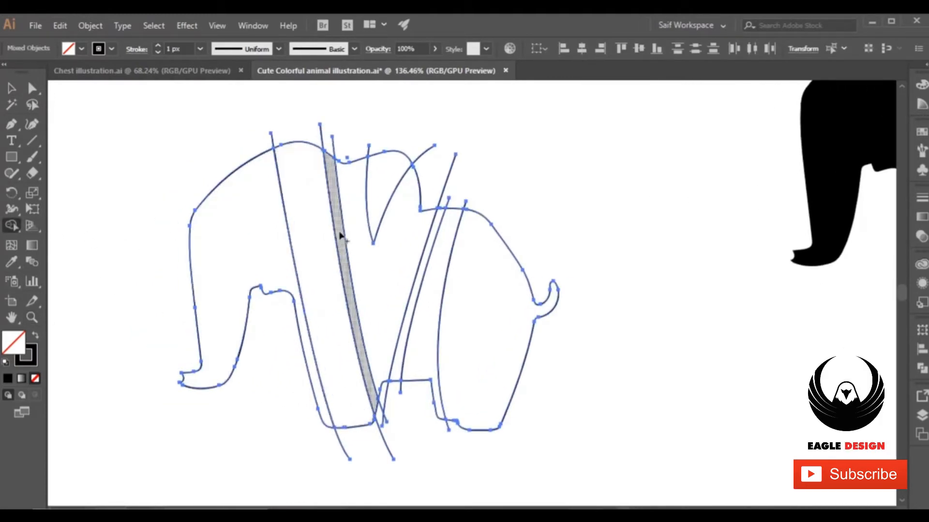
{"action": "left_click", "coordinate": [425, 264]}
{"action": "left_click", "coordinate": [444, 276]}
{"action": "left_click", "coordinate": [484, 291]}
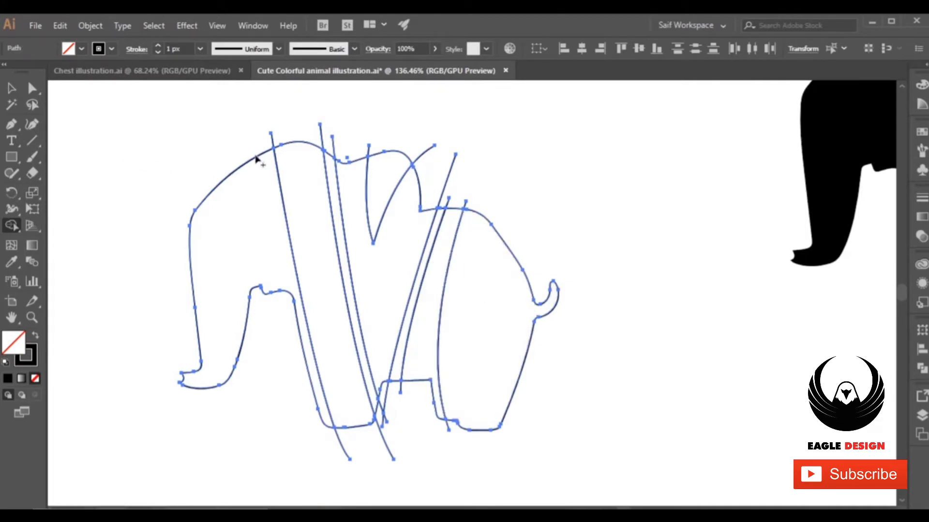
Remove the line ends sticking out above the back and below the belly and legs with Shape Builder, and deselect the artwork
{"action": "mouse_move", "coordinate": [248, 145]}
{"action": "left_mouse_down"}
{"action": "mouse_move", "coordinate": [319, 137]}
{"action": "mouse_move", "coordinate": [363, 151]}
{"action": "mouse_move", "coordinate": [407, 145]}
{"action": "mouse_move", "coordinate": [432, 174]}
{"action": "mouse_move", "coordinate": [435, 196]}
{"action": "mouse_move", "coordinate": [478, 207]}
{"action": "left_mouse_up"}
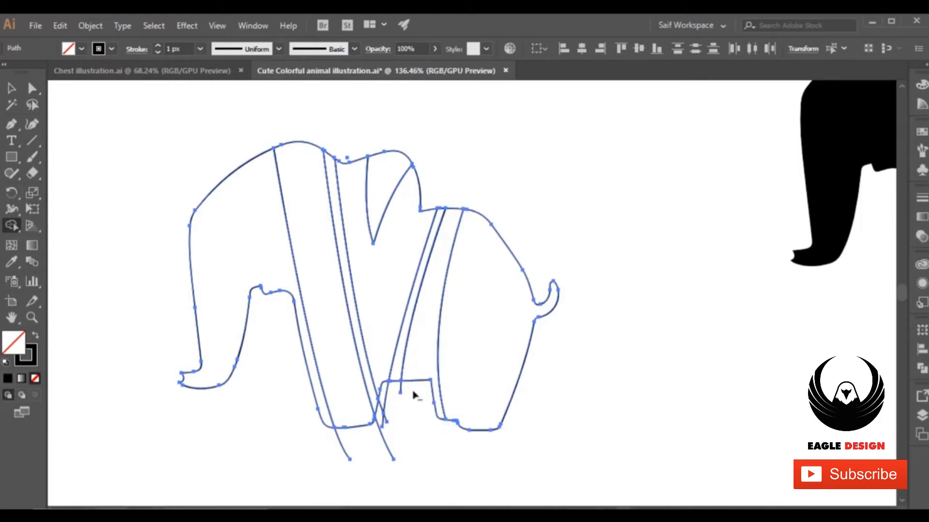
{"action": "mouse_move", "coordinate": [385, 403]}
{"action": "left_mouse_down"}
{"action": "mouse_move", "coordinate": [376, 433]}
{"action": "mouse_move", "coordinate": [391, 421]}
{"action": "mouse_move", "coordinate": [375, 469]}
{"action": "left_mouse_up"}
{"action": "left_click", "coordinate": [343, 451], "text": "alt"}
{"action": "left_click", "coordinate": [12, 88]}
{"action": "left_click", "coordinate": [82, 331]}
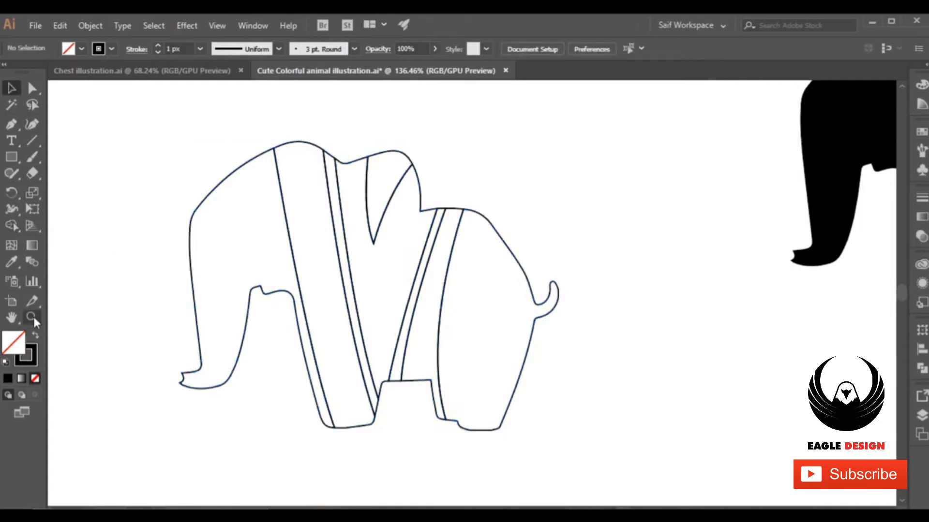
Select all elephant sections and fill them with the white-to-black linear gradient
{"action": "left_click_drag", "start_coordinate": [205, 248], "coordinate": [205, 249]}
{"action": "left_click_drag", "start_coordinate": [145, 167], "coordinate": [551, 343]}
{"action": "left_click", "coordinate": [21, 394]}
Set the first gradient stop of the head and trunk section to the red swatch
{"action": "left_click", "coordinate": [253, 201]}
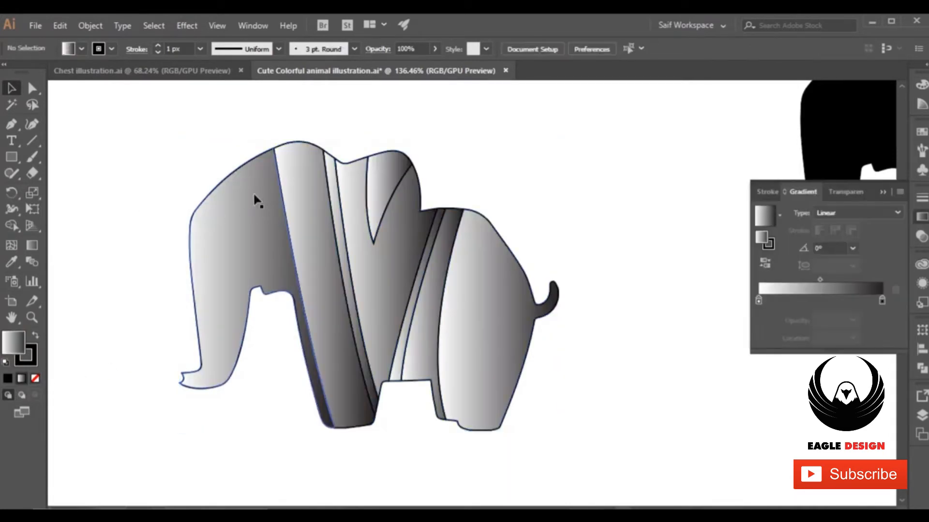
{"action": "double_click", "coordinate": [758, 300]}
{"action": "left_click", "coordinate": [705, 373]}
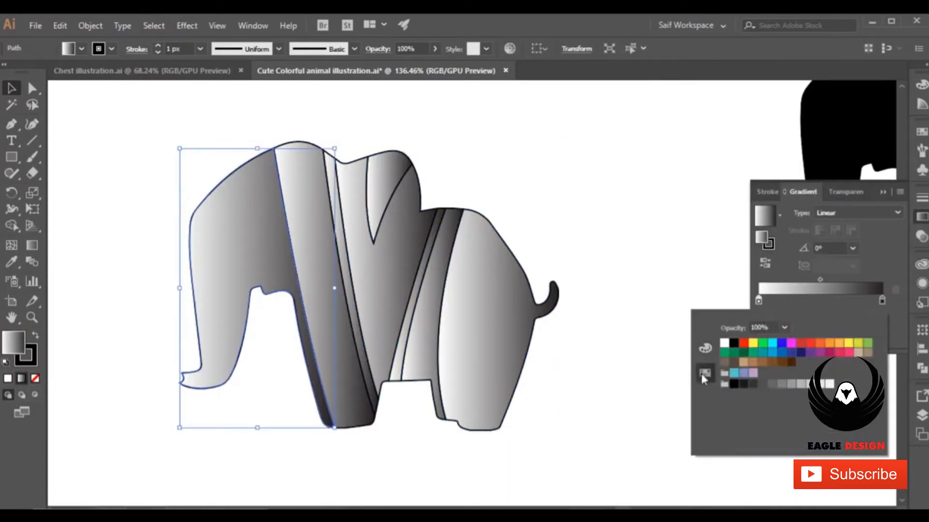
{"action": "left_click", "coordinate": [810, 345]}
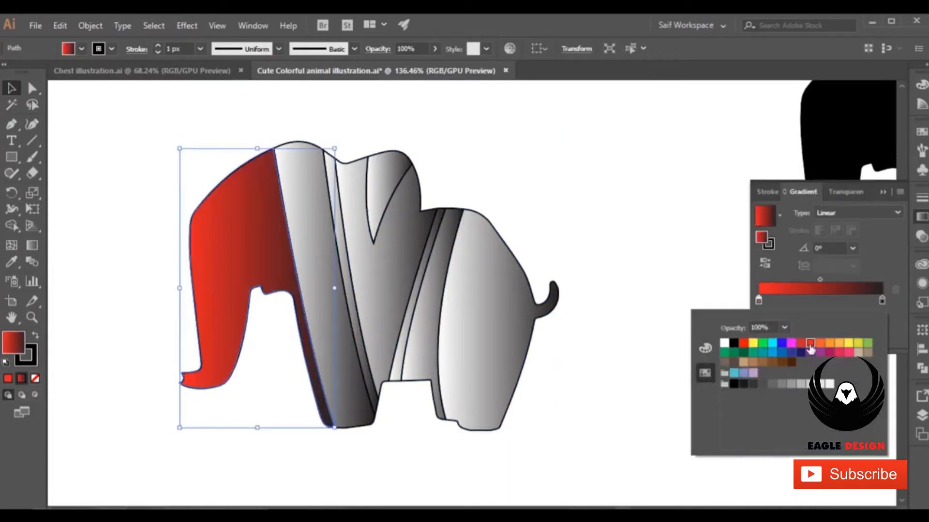
Set the end stop of the head section's gradient to orange by starting from red and raising green to about 108
{"action": "double_click", "coordinate": [881, 301]}
{"action": "left_click", "coordinate": [707, 349]}
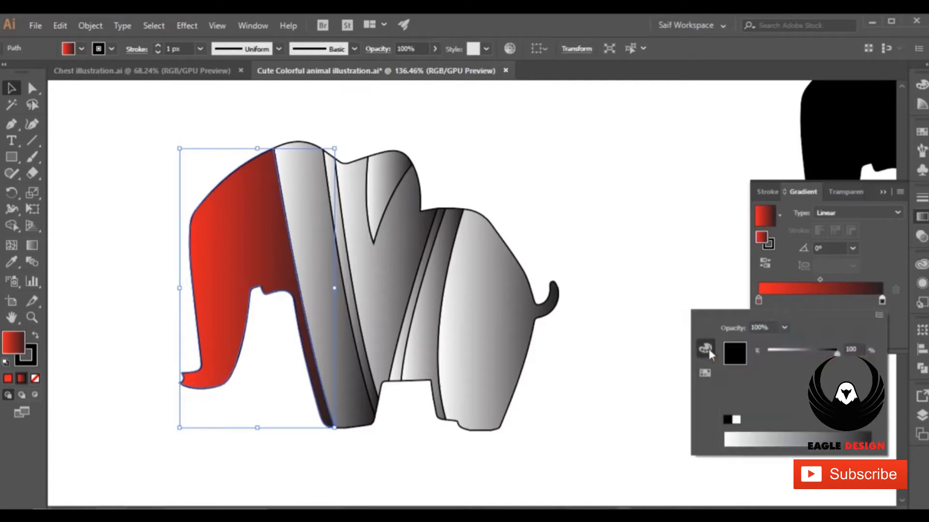
{"action": "left_click", "coordinate": [704, 373]}
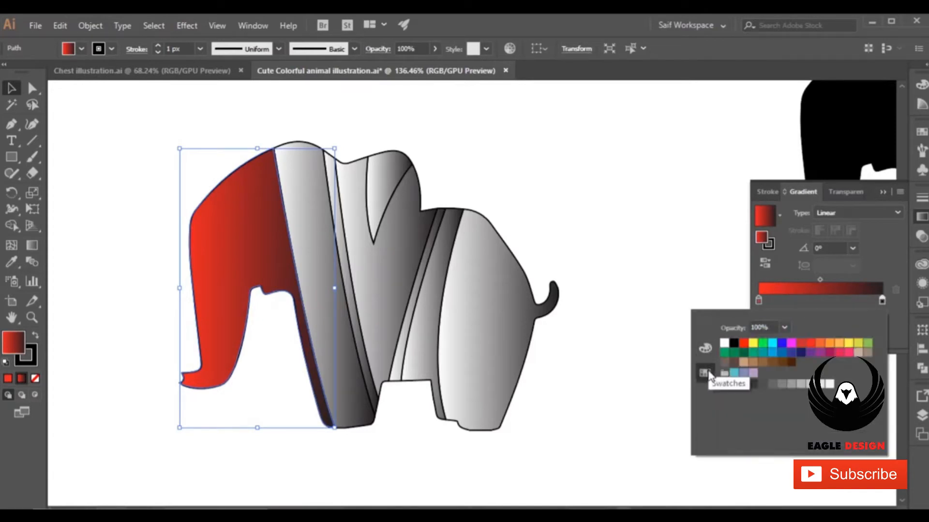
{"action": "left_click", "coordinate": [811, 345]}
{"action": "left_click", "coordinate": [706, 349]}
{"action": "left_click_drag", "start_coordinate": [778, 377], "coordinate": [794, 376]}
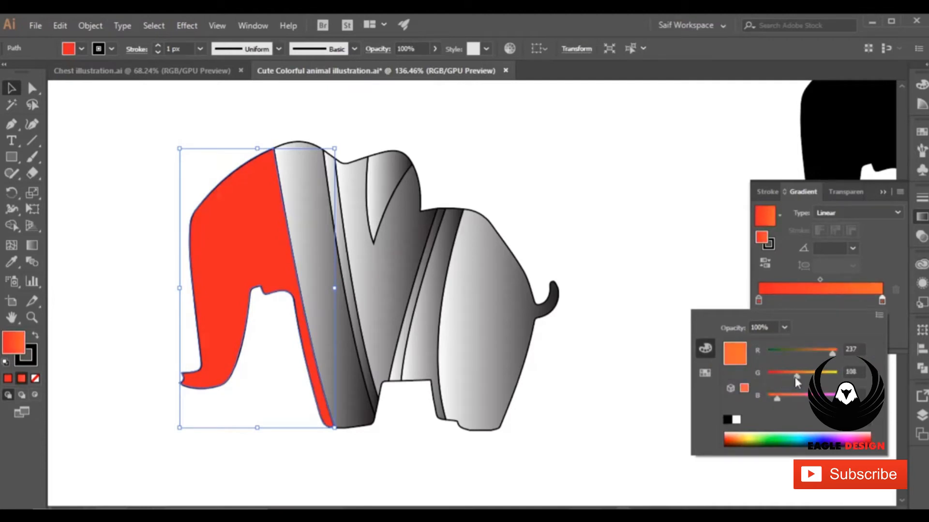
Redirect the head section's gradient to run from the foot up to the forehead, and deselect the section
{"action": "left_click", "coordinate": [37, 250]}
{"action": "left_click", "coordinate": [36, 249]}
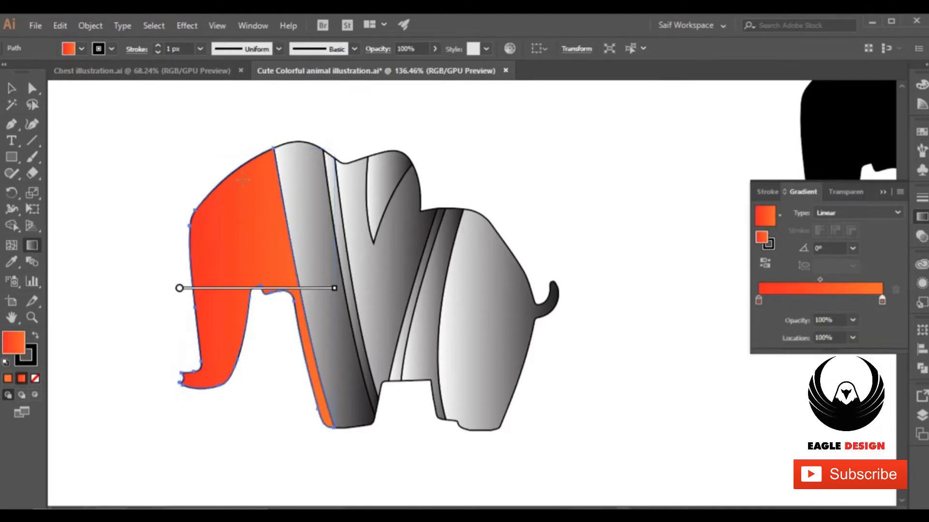
{"action": "left_click_drag", "start_coordinate": [281, 436], "coordinate": [198, 179]}
{"action": "left_click", "coordinate": [12, 88]}
{"action": "left_click", "coordinate": [126, 129]}
Set both gradient stops of the wide stripe behind the head to the light orange swatch
{"action": "left_click", "coordinate": [293, 191]}
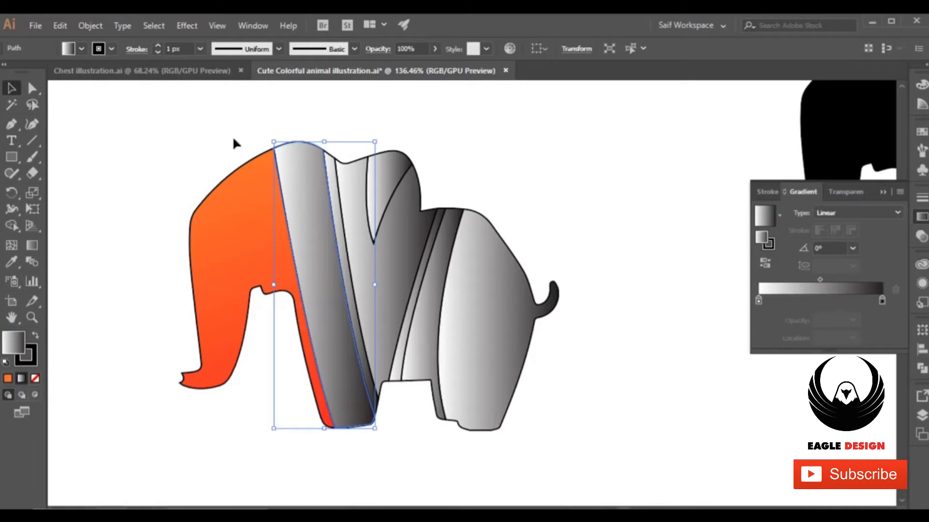
{"action": "double_click", "coordinate": [758, 301]}
{"action": "left_click", "coordinate": [710, 378]}
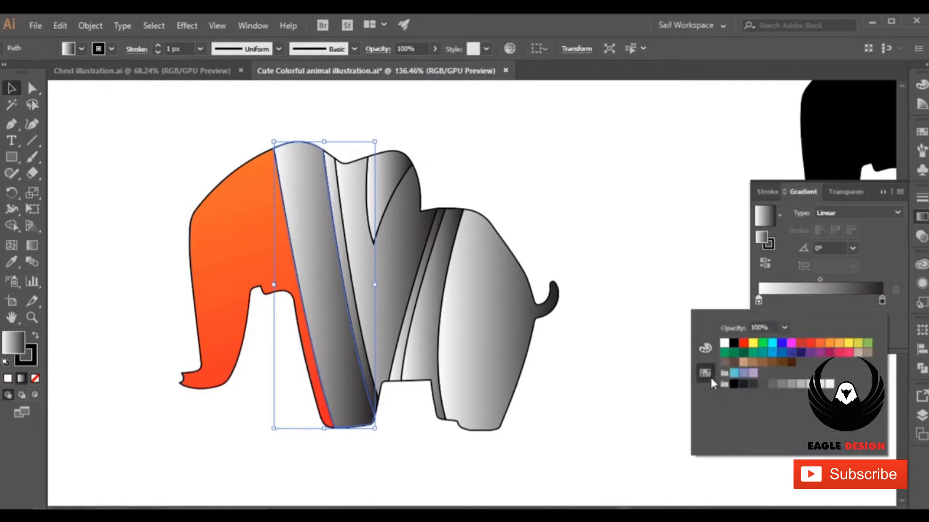
{"action": "left_click", "coordinate": [837, 344]}
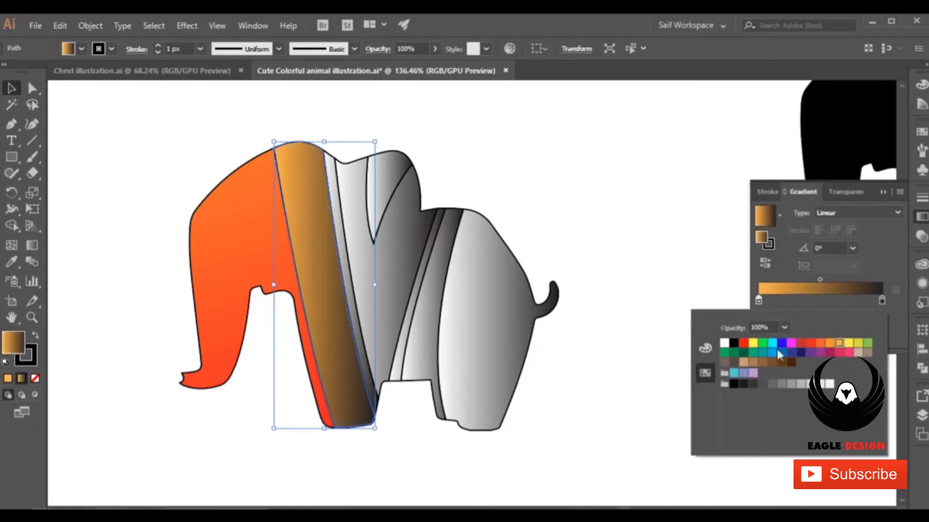
{"action": "double_click", "coordinate": [881, 301]}
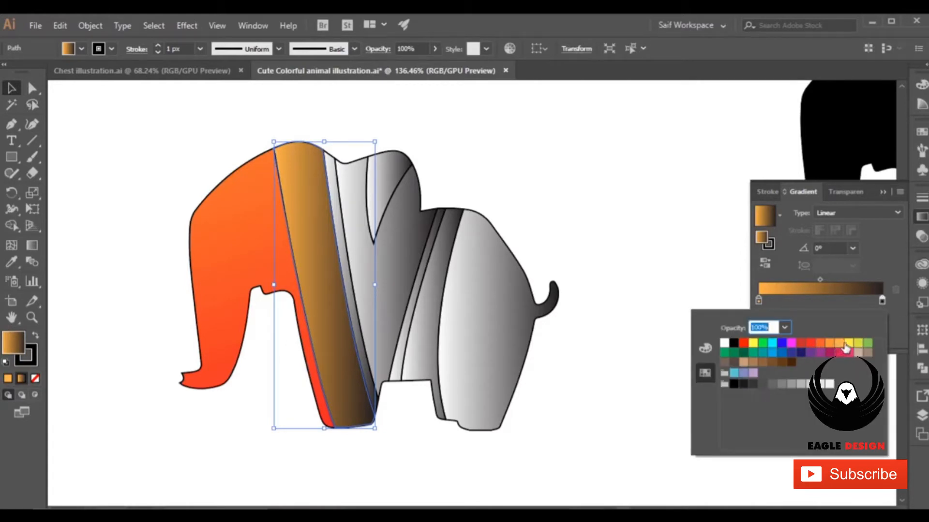
{"action": "left_click", "coordinate": [840, 344]}
Darken the first gradient stop of the wide stripe by lowering its green value to about 134
{"action": "double_click", "coordinate": [759, 302]}
{"action": "left_click", "coordinate": [709, 349]}
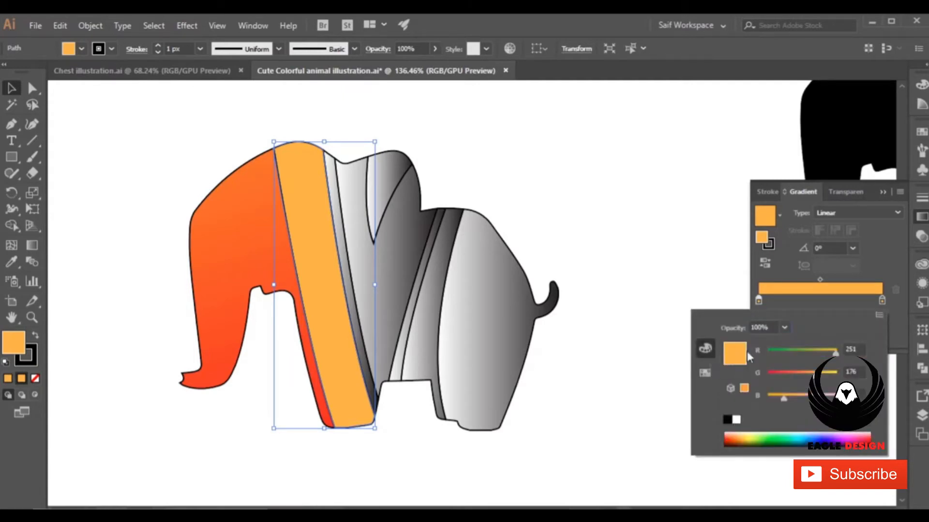
{"action": "left_click_drag", "start_coordinate": [821, 381], "coordinate": [805, 379]}
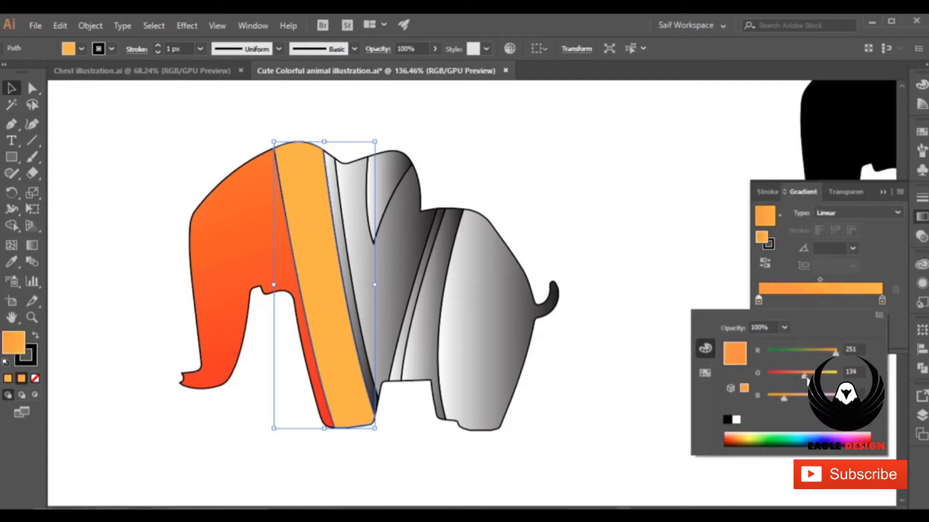
Redirect the wide orange stripe's gradient to run from the front foot up to the back, and deselect it
{"action": "left_click", "coordinate": [32, 246]}
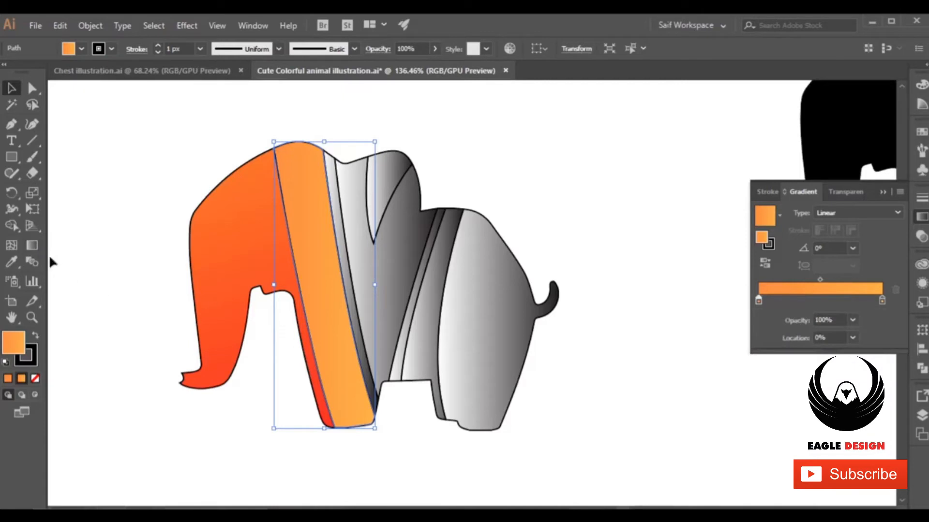
{"action": "mouse_move", "coordinate": [360, 417]}
{"action": "left_mouse_down"}
{"action": "mouse_move", "coordinate": [304, 266]}
{"action": "mouse_move", "coordinate": [290, 148]}
{"action": "left_mouse_up"}
{"action": "left_click", "coordinate": [11, 88]}
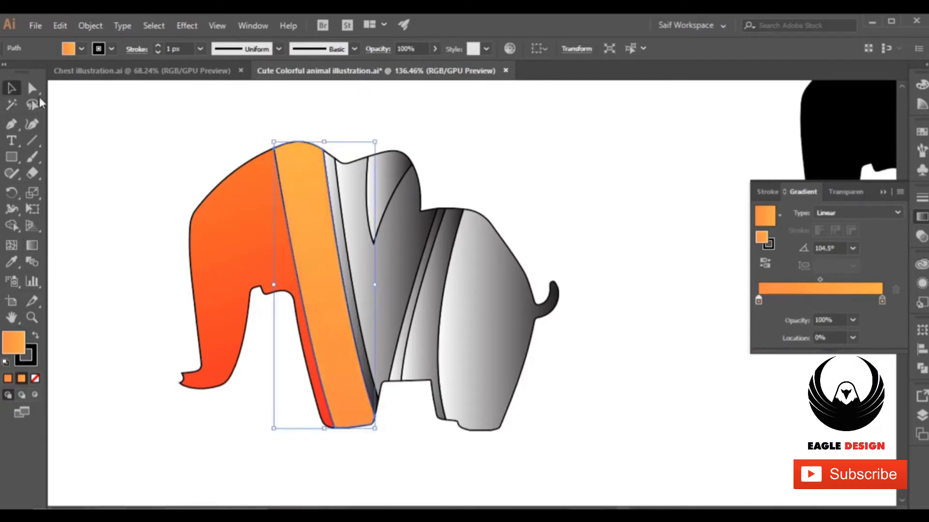
{"action": "left_click", "coordinate": [192, 203]}
Give the thin stripe behind the orange one a gradient from dark green to bright green
{"action": "left_click", "coordinate": [334, 196]}
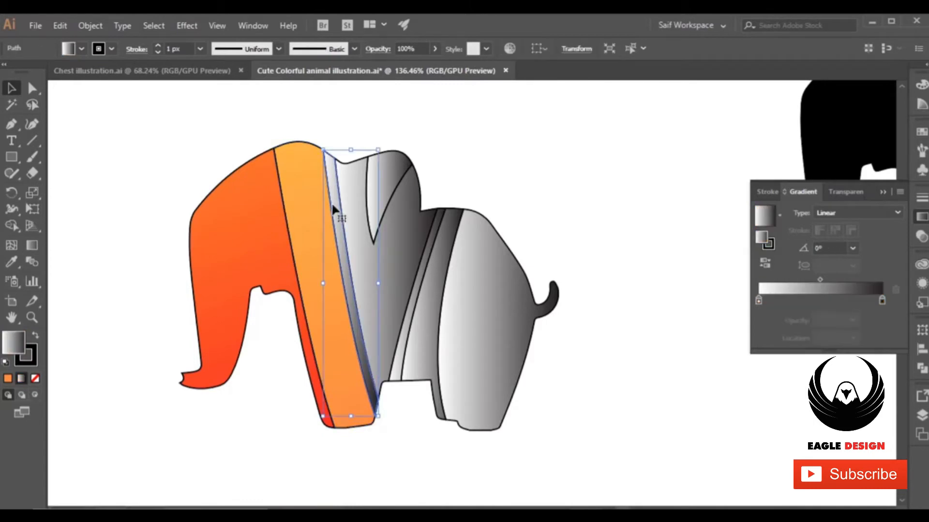
{"action": "left_click", "coordinate": [758, 300]}
{"action": "double_click", "coordinate": [758, 301]}
{"action": "left_click", "coordinate": [705, 372]}
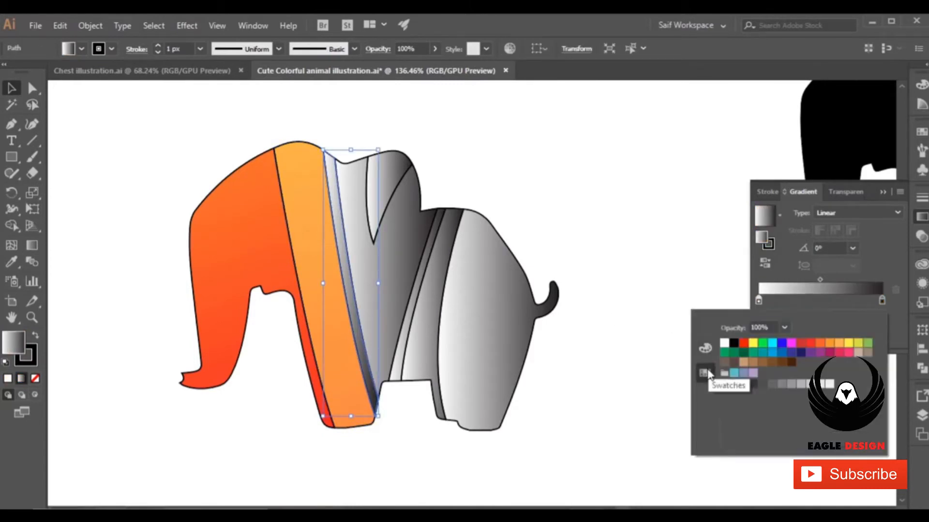
{"action": "left_click", "coordinate": [744, 353]}
{"action": "double_click", "coordinate": [882, 301]}
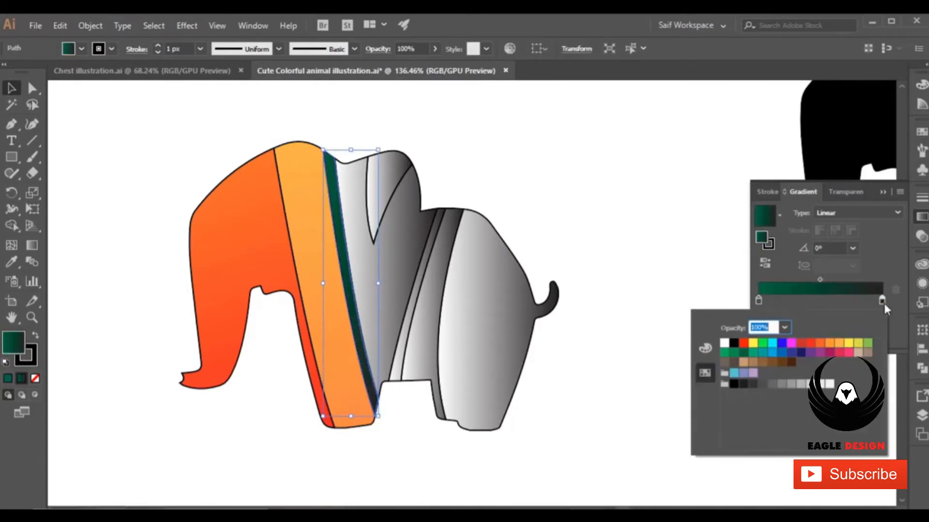
{"action": "left_click", "coordinate": [724, 353]}
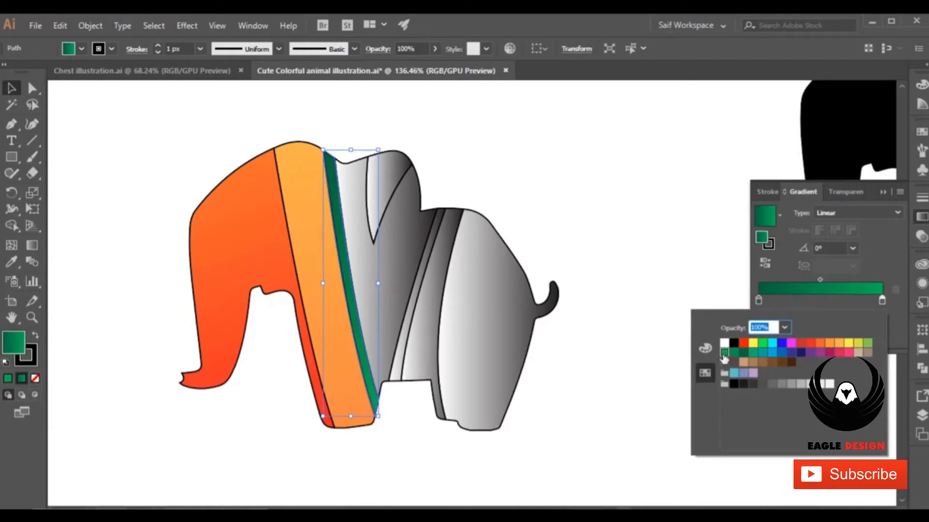
{"action": "left_click", "coordinate": [763, 344]}
Redirect the thin green stripe's gradient to run from the leg up to the back, and deselect it
{"action": "left_click", "coordinate": [31, 245]}
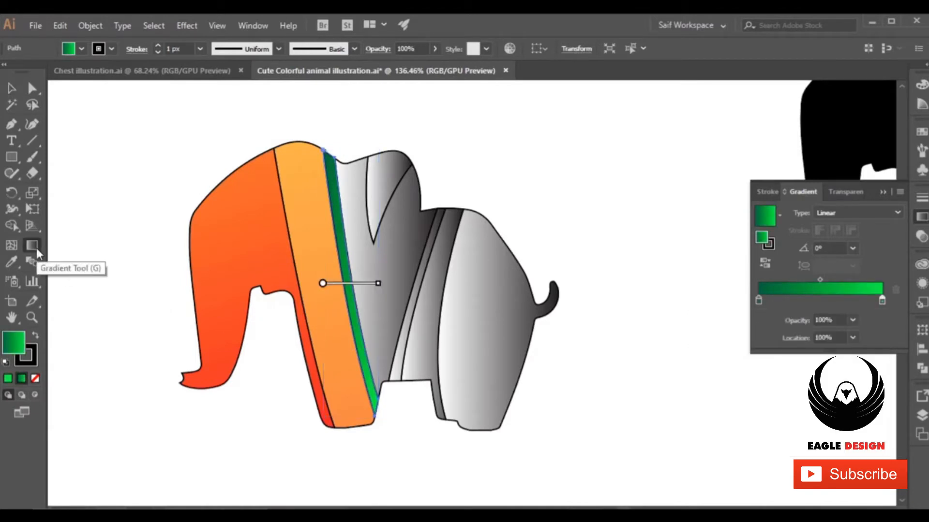
{"action": "left_click_drag", "start_coordinate": [378, 402], "coordinate": [324, 161]}
{"action": "left_click", "coordinate": [11, 88]}
{"action": "left_click", "coordinate": [169, 121]}
Give the wide grey section behind the thin green stripe a gradient from medium blue to bright cyan
{"action": "left_click", "coordinate": [387, 280]}
{"action": "double_click", "coordinate": [759, 304]}
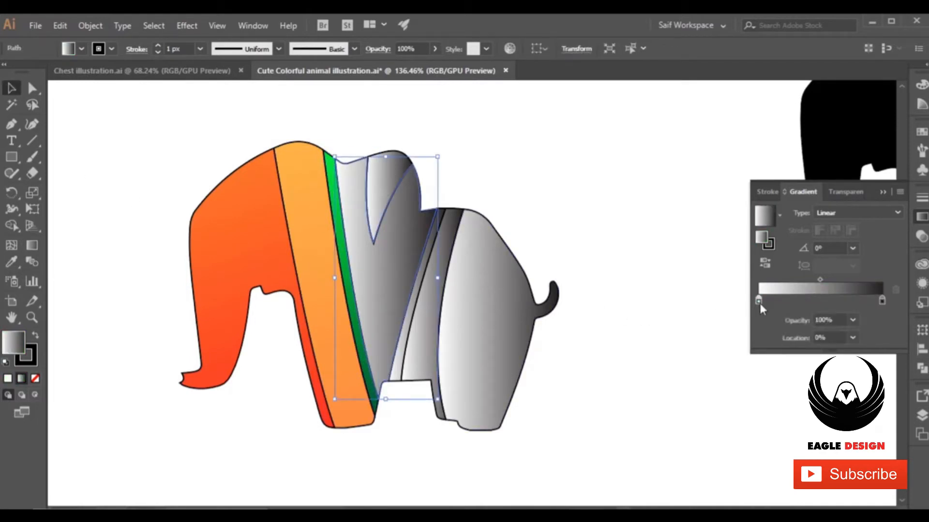
{"action": "left_click", "coordinate": [782, 352]}
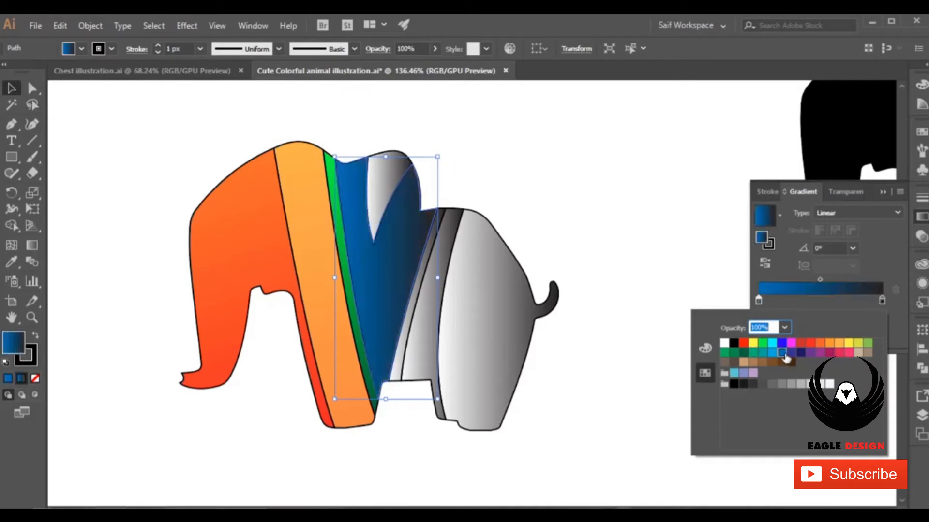
{"action": "double_click", "coordinate": [881, 301]}
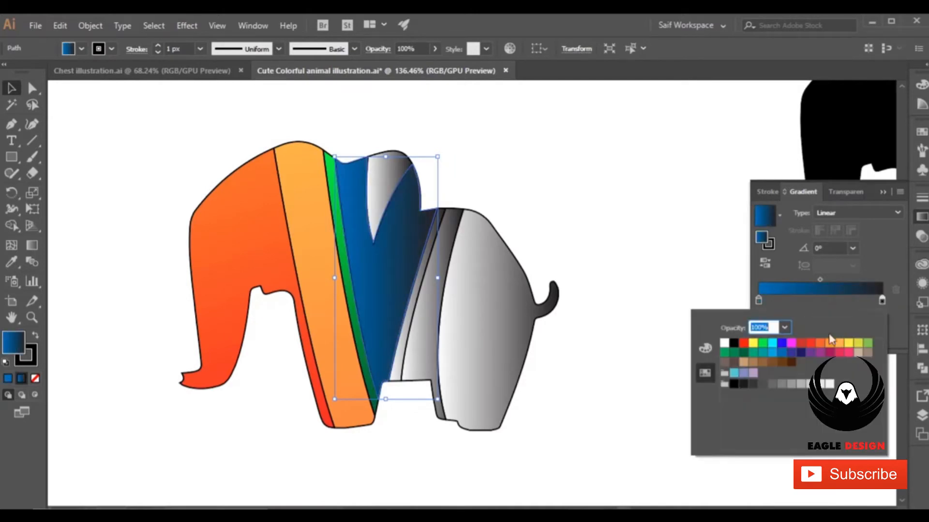
{"action": "left_click", "coordinate": [772, 353]}
{"action": "left_click", "coordinate": [772, 343]}
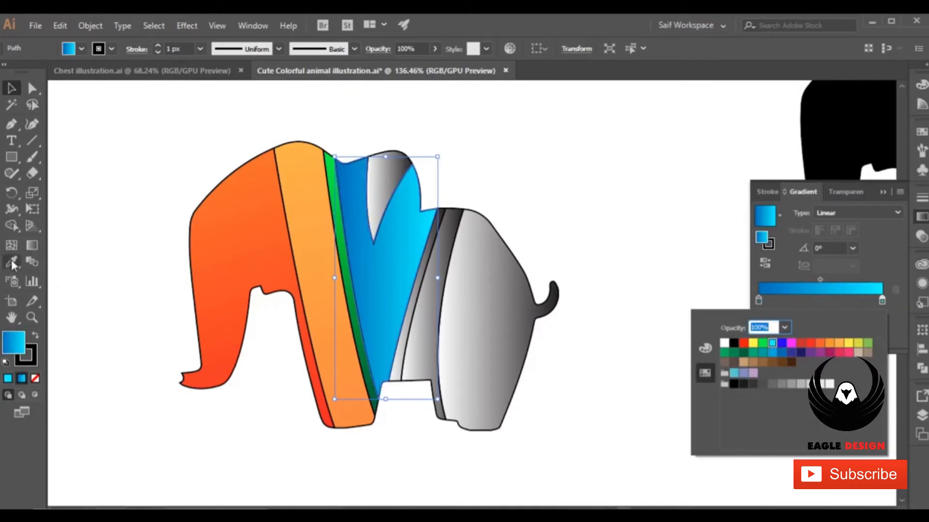
Redirect the blue section's gradient to run from its lower tip up to the back, and deselect it
{"action": "left_click", "coordinate": [32, 245]}
{"action": "left_click_drag", "start_coordinate": [392, 388], "coordinate": [362, 164]}
{"action": "left_click", "coordinate": [11, 88]}
{"action": "left_click", "coordinate": [157, 152]}
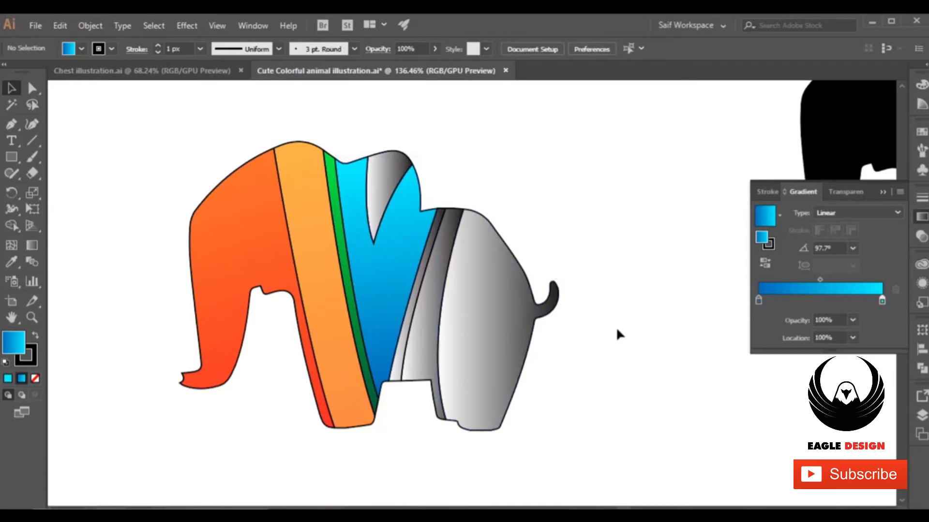
Delete the thin grey stripe behind the blue section and the grey wedge cut into the hump
{"action": "left_click", "coordinate": [413, 310]}
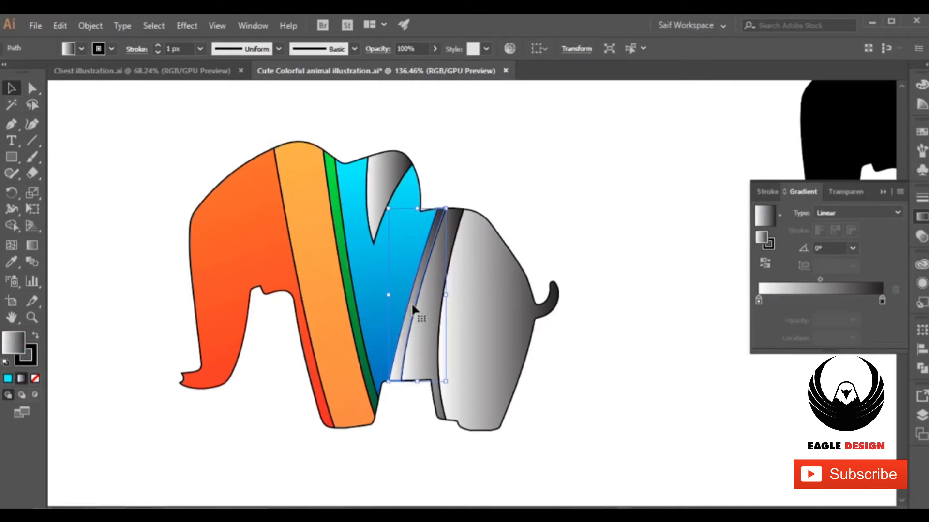
{"action": "key", "text": "Delete"}
{"action": "left_click", "coordinate": [385, 181]}
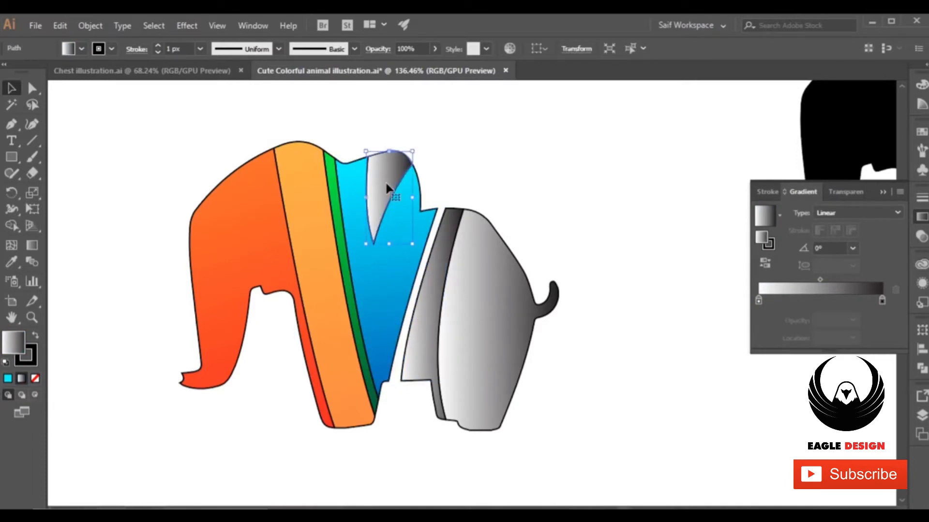
{"action": "key", "text": "Delete"}
Give the remaining grey stripe in front of the rear section a gradient from light green to darker green
{"action": "left_click", "coordinate": [441, 269]}
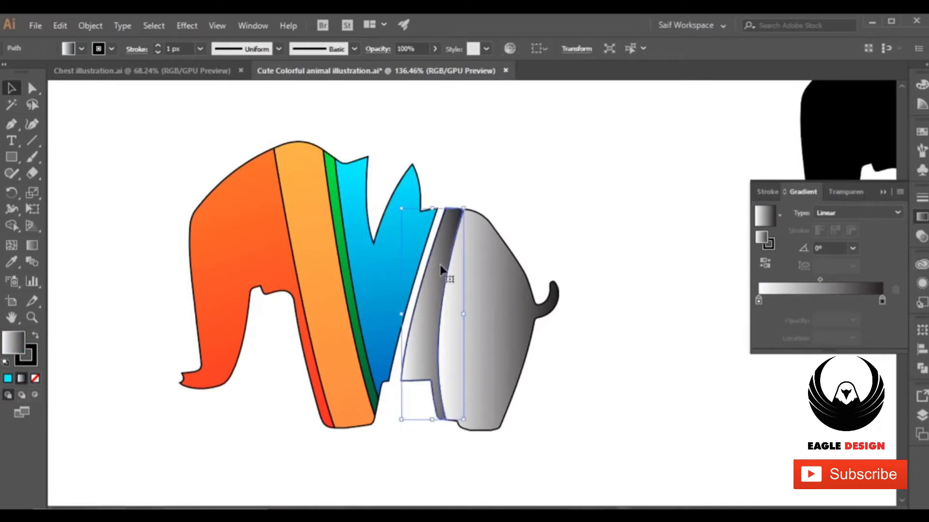
{"action": "left_click", "coordinate": [758, 300]}
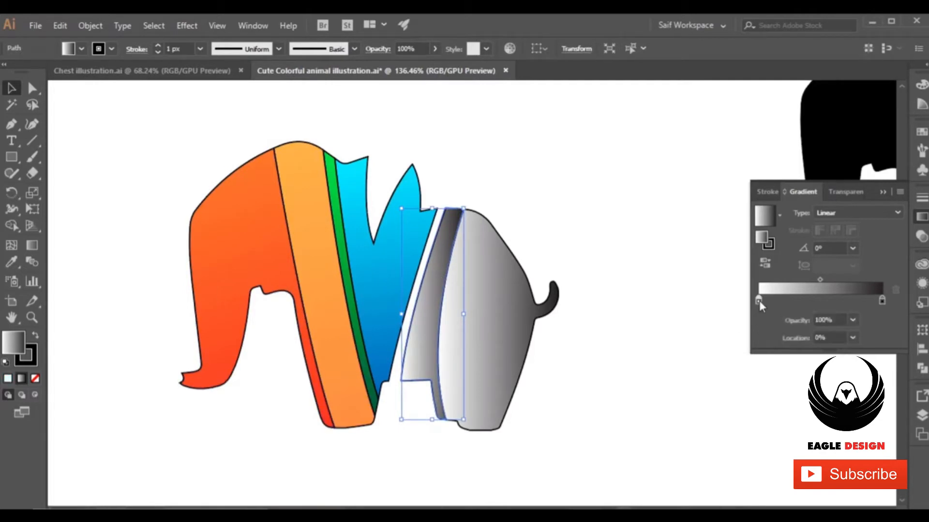
{"action": "double_click", "coordinate": [758, 300]}
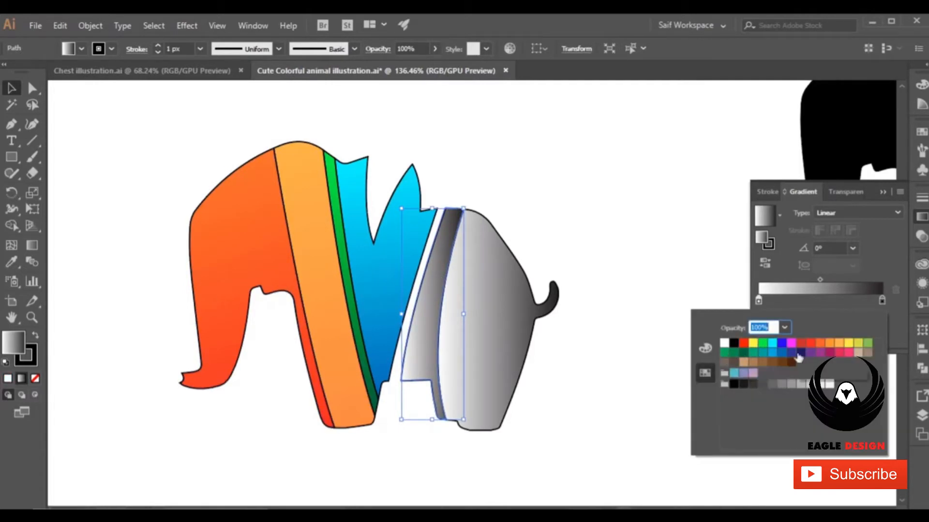
{"action": "left_click", "coordinate": [867, 344]}
{"action": "left_click", "coordinate": [882, 300]}
{"action": "double_click", "coordinate": [882, 301]}
{"action": "left_click", "coordinate": [727, 352]}
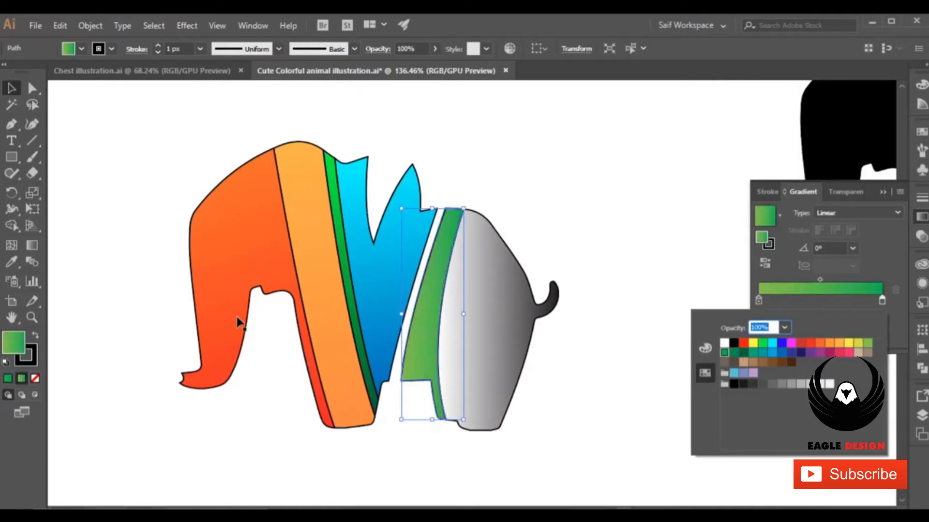
Redirect the rear green stripe's gradient to run from the back down to the hind foot, and deselect it
{"action": "key", "text": "Escape"}
{"action": "key", "text": "g"}
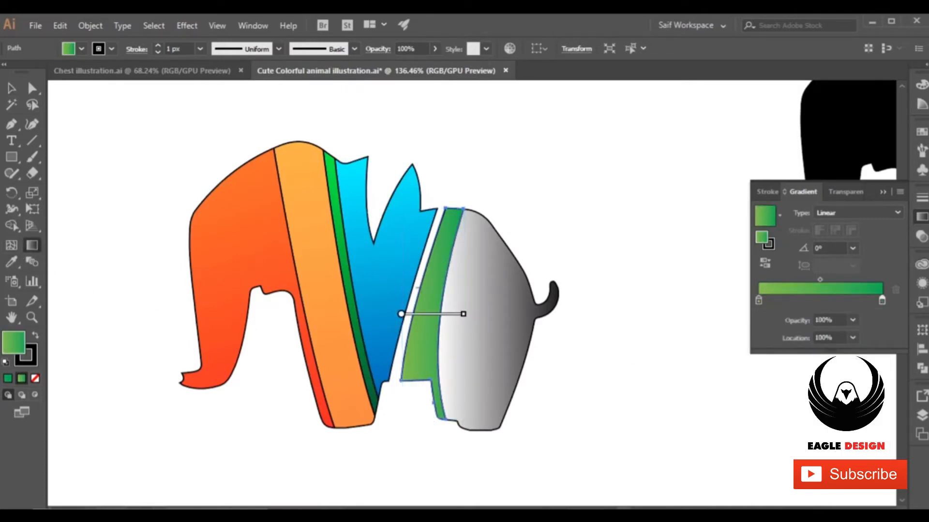
{"action": "left_click_drag", "start_coordinate": [445, 210], "coordinate": [439, 424]}
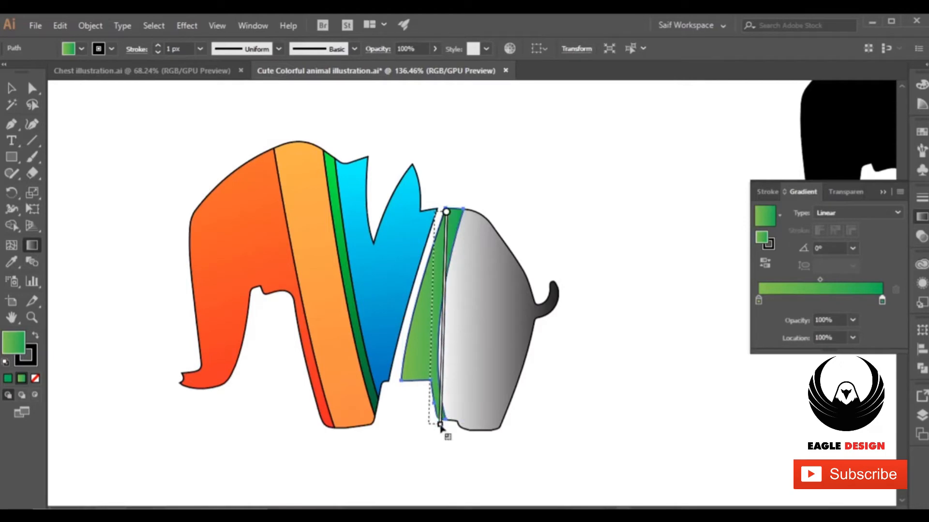
{"action": "key", "text": "v"}
{"action": "left_click", "coordinate": [185, 166]}
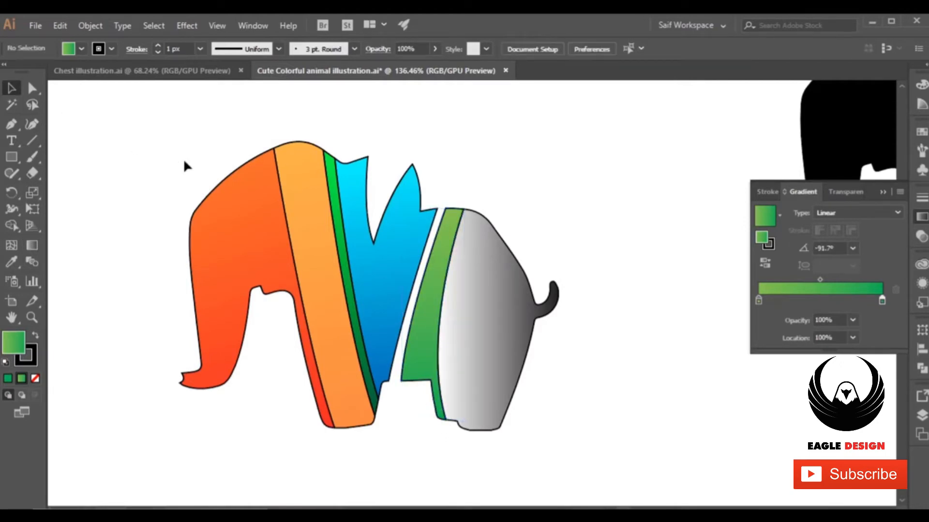
Delete the large grey rear section that includes the tail
{"action": "left_click", "coordinate": [884, 192]}
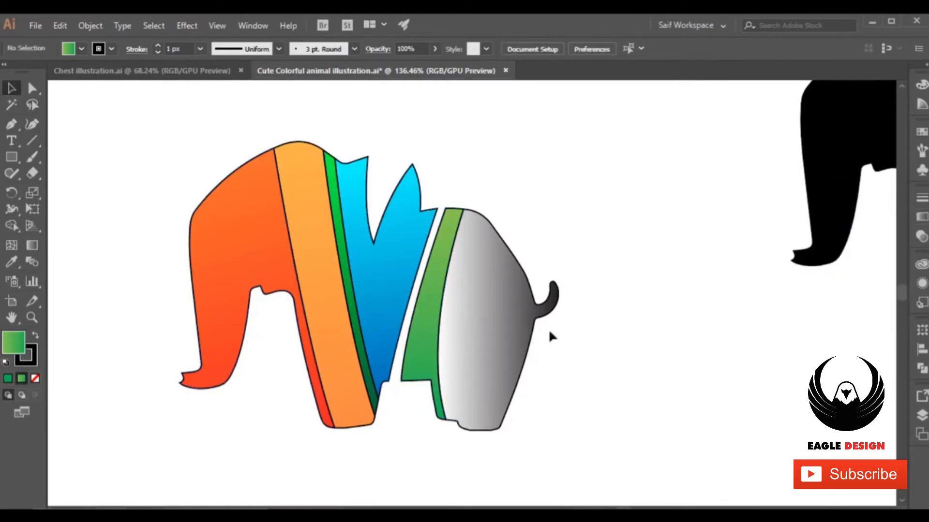
{"action": "left_click", "coordinate": [500, 315]}
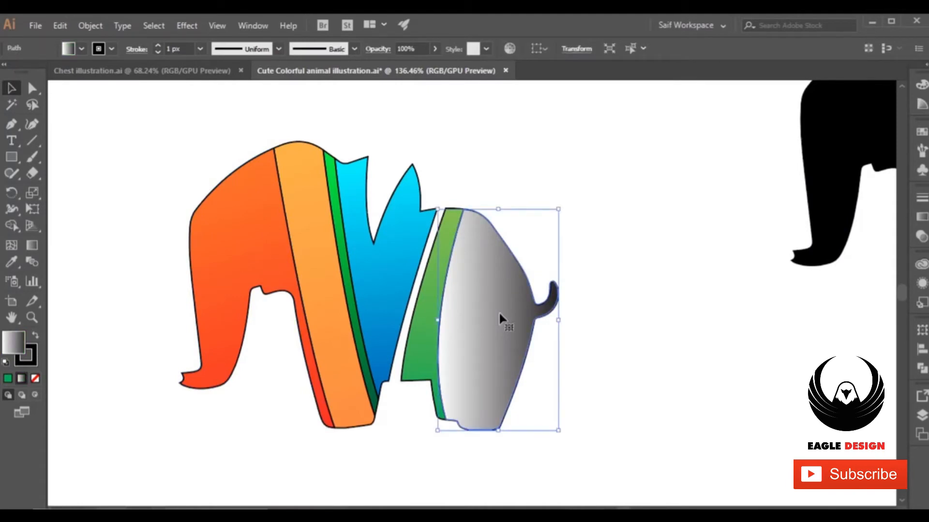
{"action": "key", "text": "Delete"}
Change the first gradient stop of the orange head section to pure red, and deselect it
{"action": "key", "text": "z"}
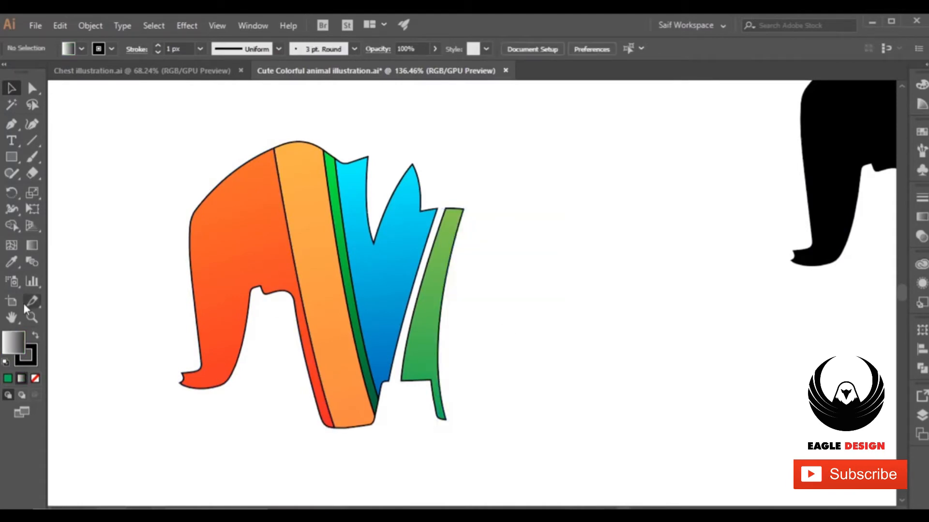
{"action": "left_click_drag", "start_coordinate": [464, 262], "coordinate": [382, 265]}
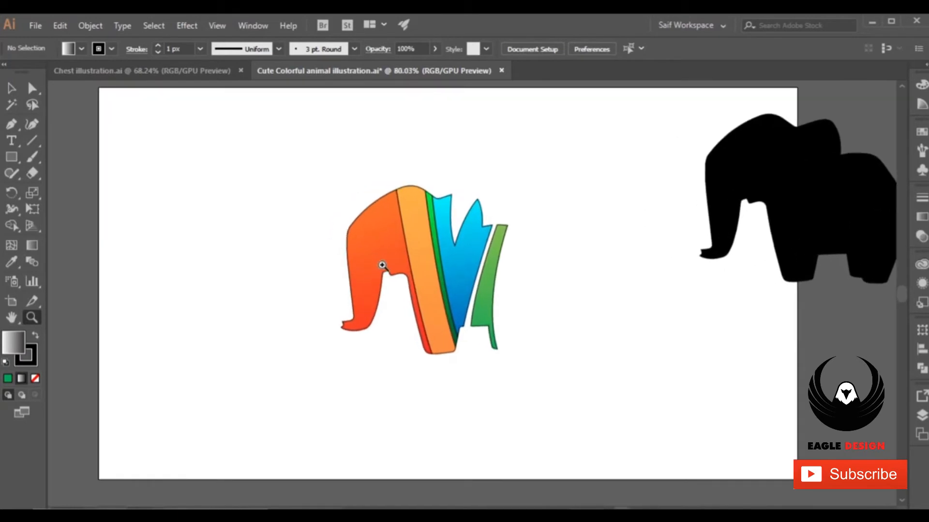
{"action": "key", "text": "v"}
{"action": "left_click", "coordinate": [356, 253]}
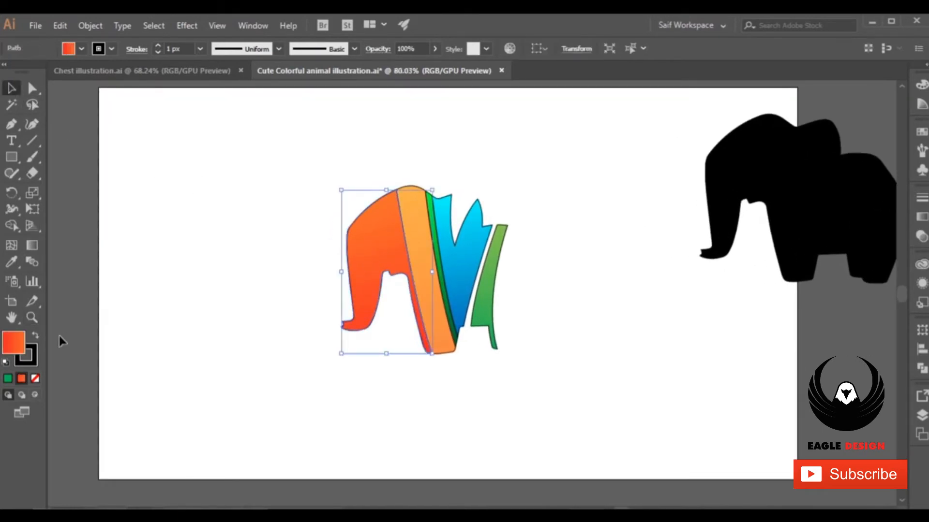
{"action": "left_click", "coordinate": [921, 217]}
{"action": "left_click", "coordinate": [758, 300]}
{"action": "double_click", "coordinate": [757, 301]}
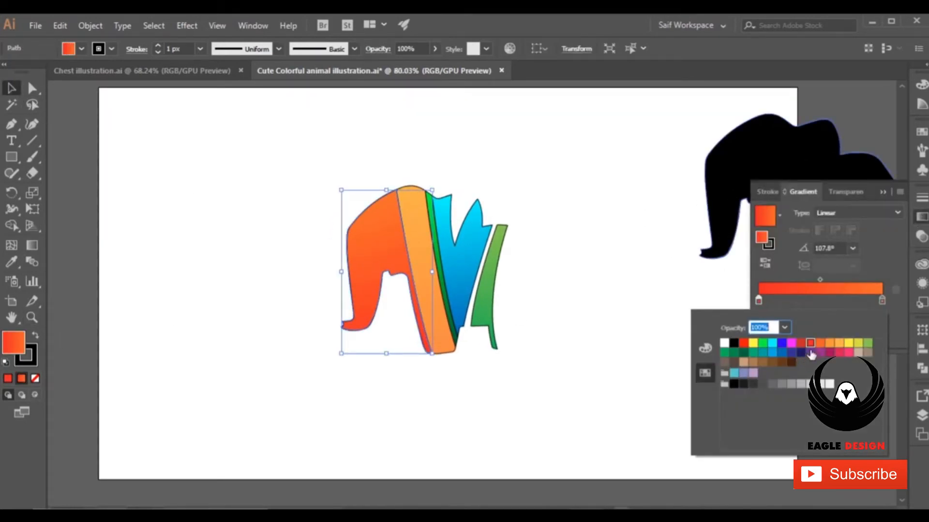
{"action": "left_click", "coordinate": [743, 343]}
{"action": "left_click", "coordinate": [608, 258]}
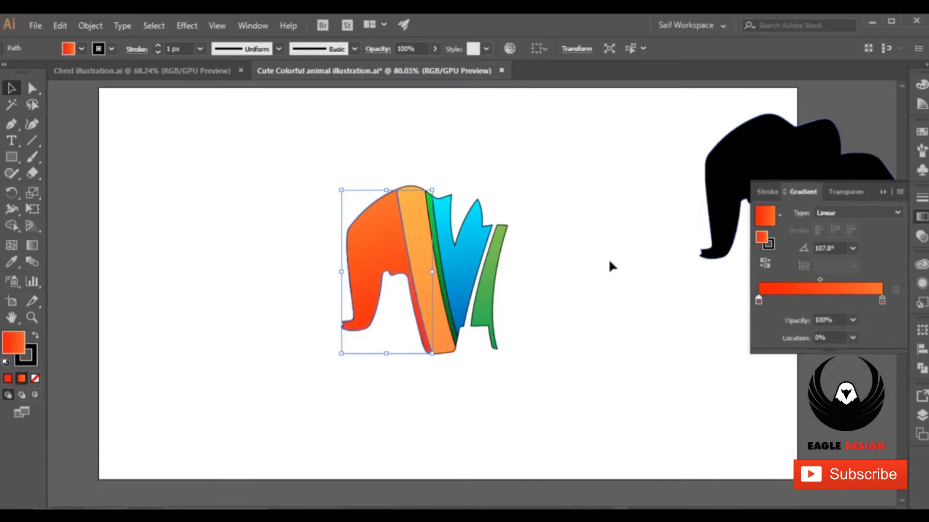
{"action": "left_click", "coordinate": [608, 258]}
{"action": "left_click", "coordinate": [879, 192]}
Remove the black stroke from all of the colored elephant pieces
{"action": "left_click", "coordinate": [367, 217]}
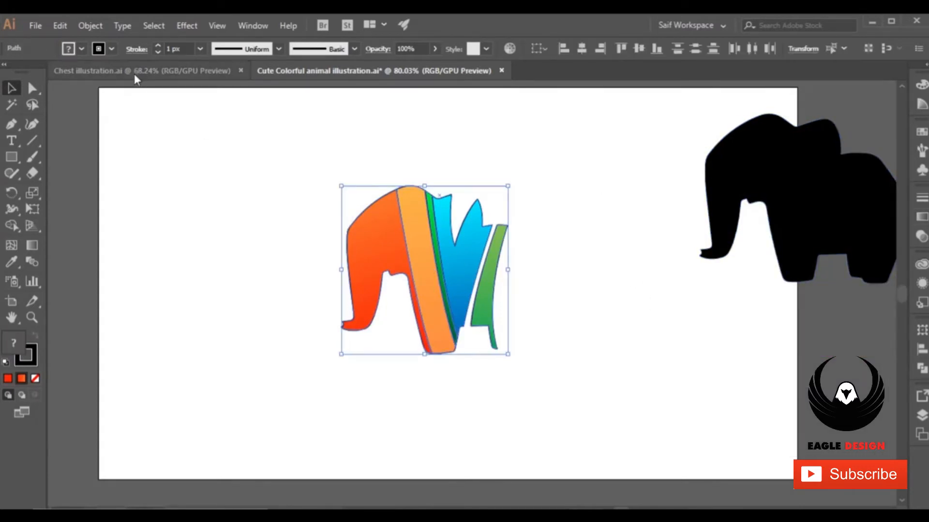
{"action": "left_click", "coordinate": [81, 48]}
{"action": "left_click", "coordinate": [10, 73]}
{"action": "left_click_drag", "start_coordinate": [328, 168], "coordinate": [511, 273]}
Move the black elephant silhouette in front of the colored elephant's trunk and fill it with a linear gradient starting in pure blue
{"action": "left_click_drag", "start_coordinate": [773, 186], "coordinate": [190, 212]}
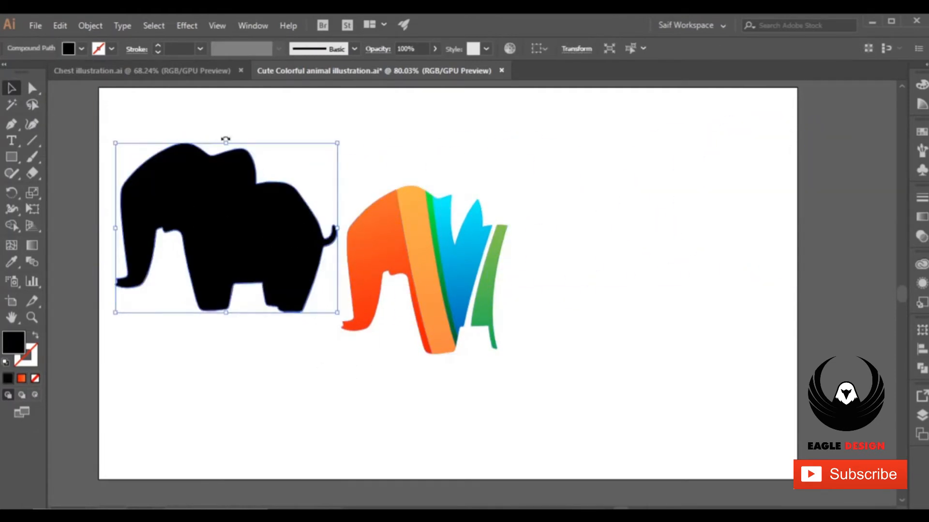
{"action": "left_click", "coordinate": [22, 394]}
{"action": "double_click", "coordinate": [758, 301]}
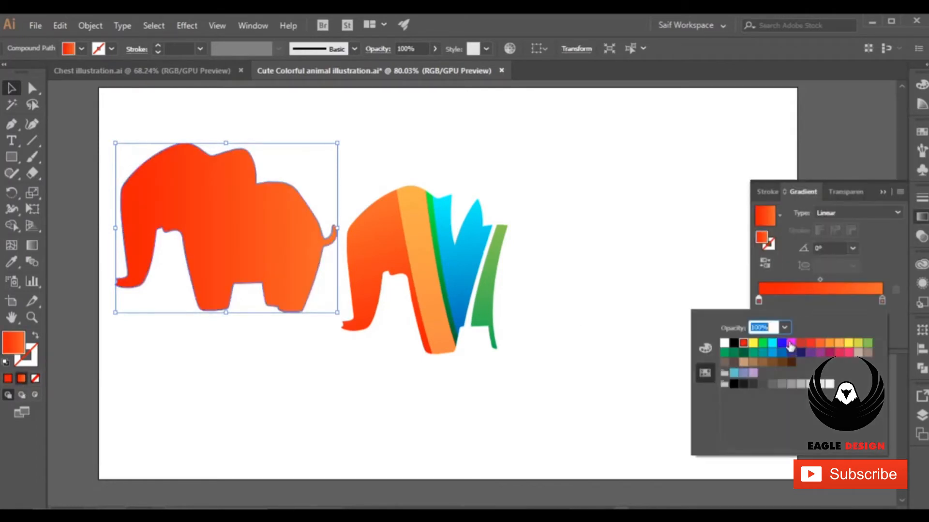
{"action": "left_click", "coordinate": [800, 353]}
{"action": "left_click", "coordinate": [783, 343]}
Set the silhouette's last gradient stop to a lighter blue with red 0 and green about 63
{"action": "left_click", "coordinate": [881, 302]}
{"action": "double_click", "coordinate": [881, 301]}
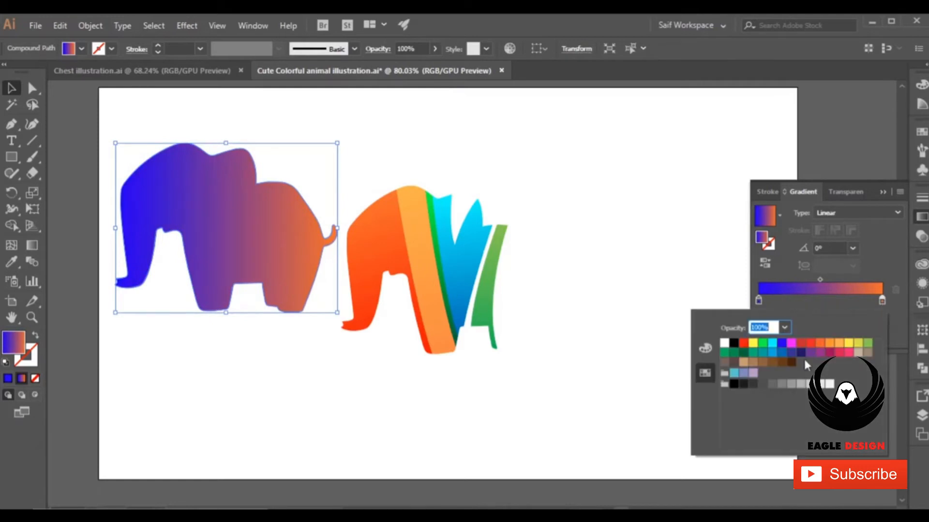
{"action": "left_click", "coordinate": [783, 345]}
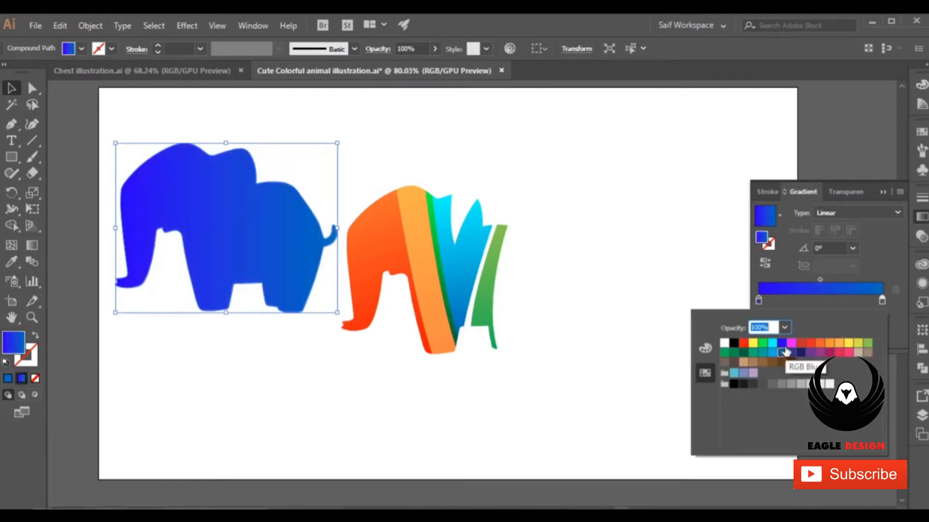
{"action": "left_click", "coordinate": [881, 302]}
{"action": "double_click", "coordinate": [881, 301]}
{"action": "left_click", "coordinate": [705, 348]}
{"action": "left_click_drag", "start_coordinate": [770, 375], "coordinate": [787, 374]}
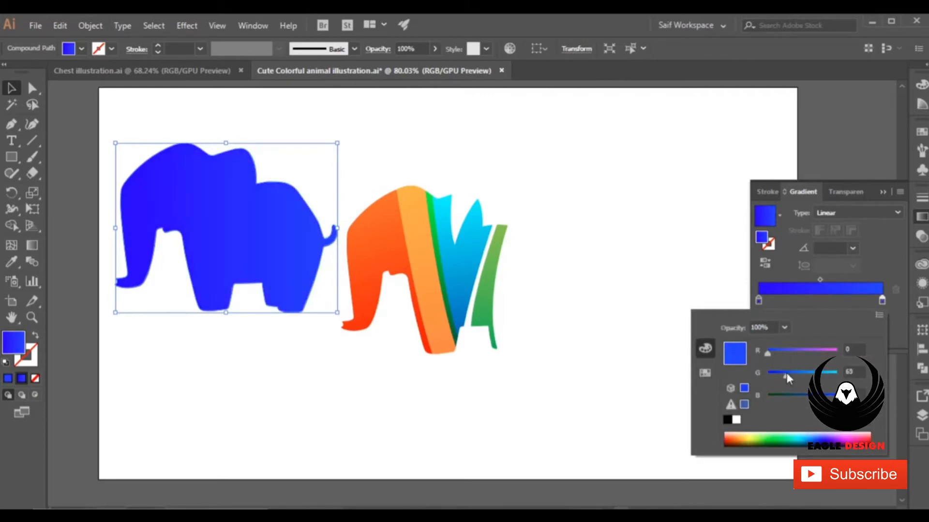
Darken the silhouette's first gradient stop by lowering its blue value
{"action": "double_click", "coordinate": [759, 301]}
{"action": "left_click_drag", "start_coordinate": [837, 398], "coordinate": [822, 398]}
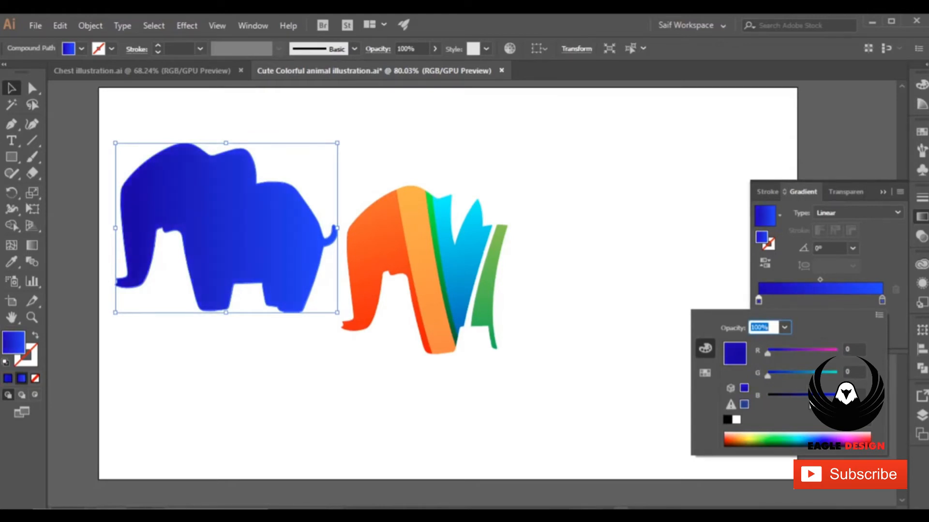
{"action": "key", "text": "Escape"}
Redirect the silhouette's gradient to run from the belly and feet up to the back
{"action": "left_click", "coordinate": [32, 245]}
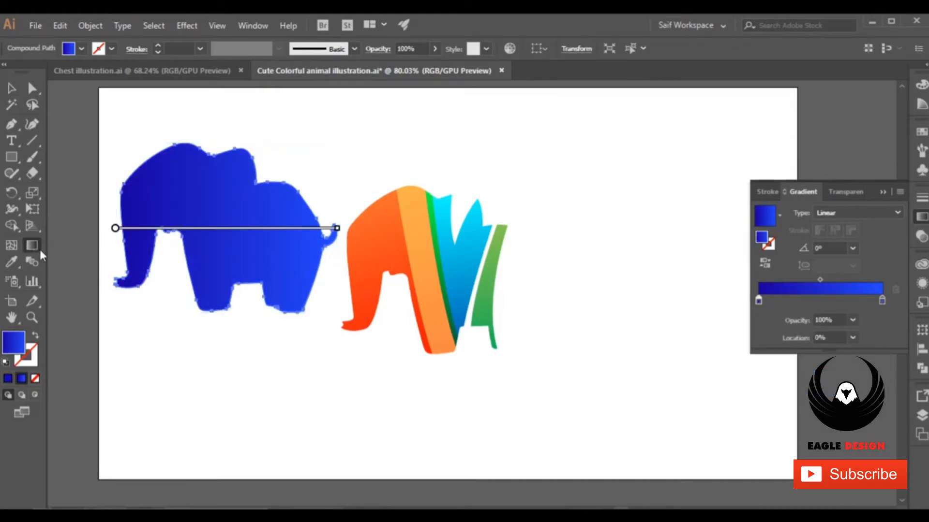
{"action": "left_click_drag", "start_coordinate": [229, 309], "coordinate": [221, 156]}
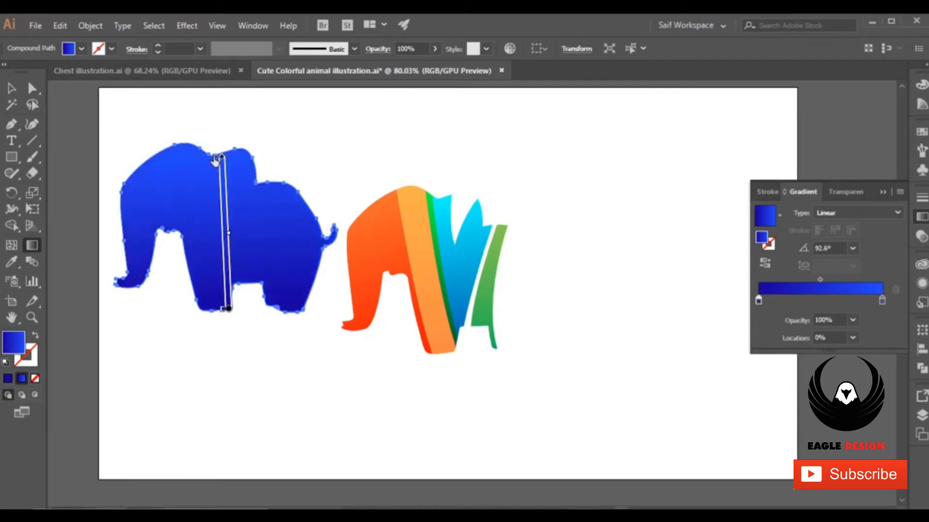
{"action": "left_click", "coordinate": [9, 90]}
Move the blue silhouette over the colored pieces and nudge it into alignment with their outline
{"action": "left_click_drag", "start_coordinate": [220, 225], "coordinate": [539, 265]}
{"action": "left_click", "coordinate": [32, 318]}
{"action": "left_click", "coordinate": [12, 88]}
{"action": "left_click_drag", "start_coordinate": [436, 257], "coordinate": [436, 252]}
{"action": "key", "text": "Down"}
{"action": "key", "text": "Down"}
{"action": "key", "text": "Down"}
Send the blue silhouette behind the colored pieces and deselect it
{"action": "right_click", "coordinate": [412, 227]}
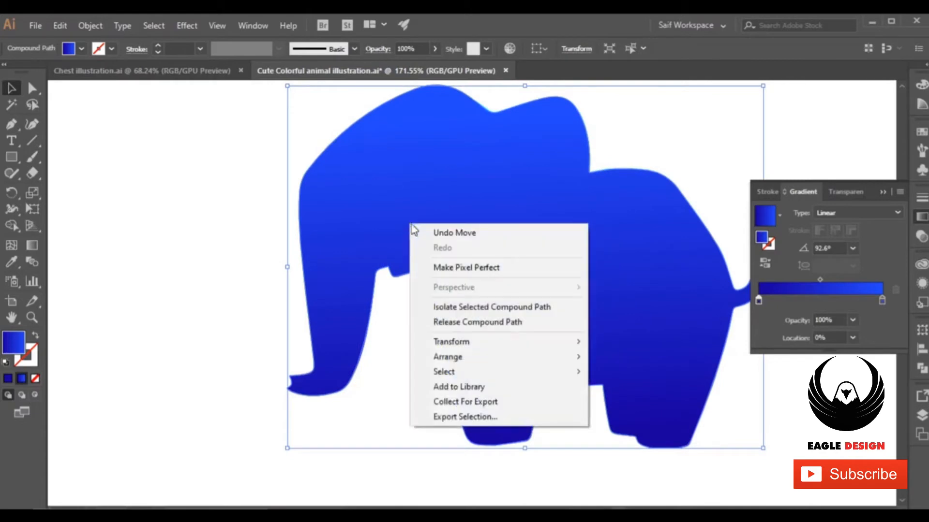
{"action": "mouse_move", "coordinate": [551, 358]}
{"action": "left_click", "coordinate": [659, 400]}
{"action": "left_click", "coordinate": [202, 245]}
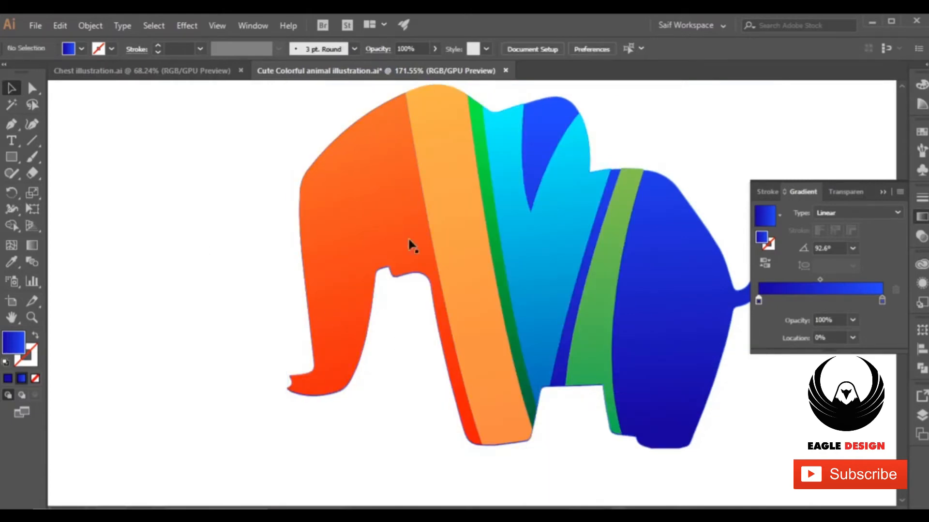
{"action": "left_click", "coordinate": [883, 193]}
Examine how closely the blue silhouette's edge matches the orange piece around the mouth
{"action": "left_click", "coordinate": [31, 318]}
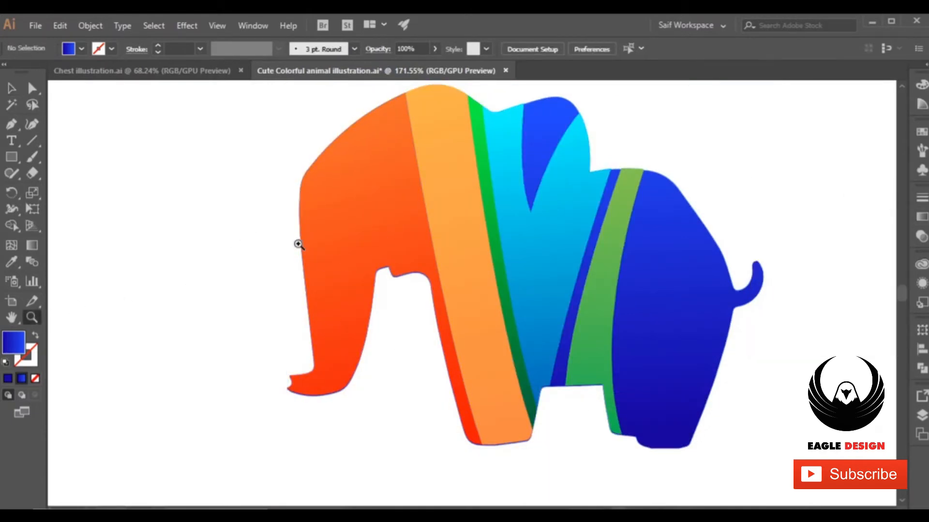
{"action": "left_click", "coordinate": [8, 89]}
{"action": "left_click", "coordinate": [641, 319]}
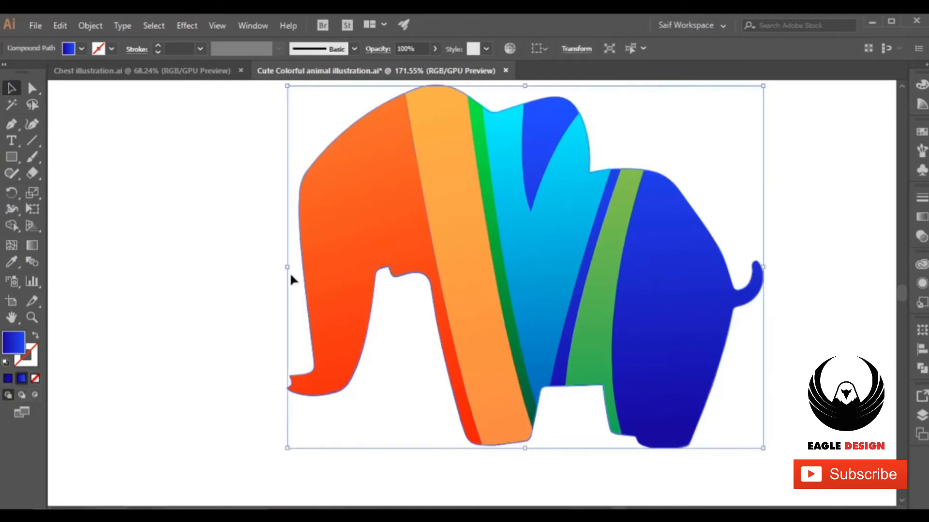
{"action": "left_click", "coordinate": [33, 319]}
{"action": "left_click_drag", "start_coordinate": [367, 275], "coordinate": [638, 261]}
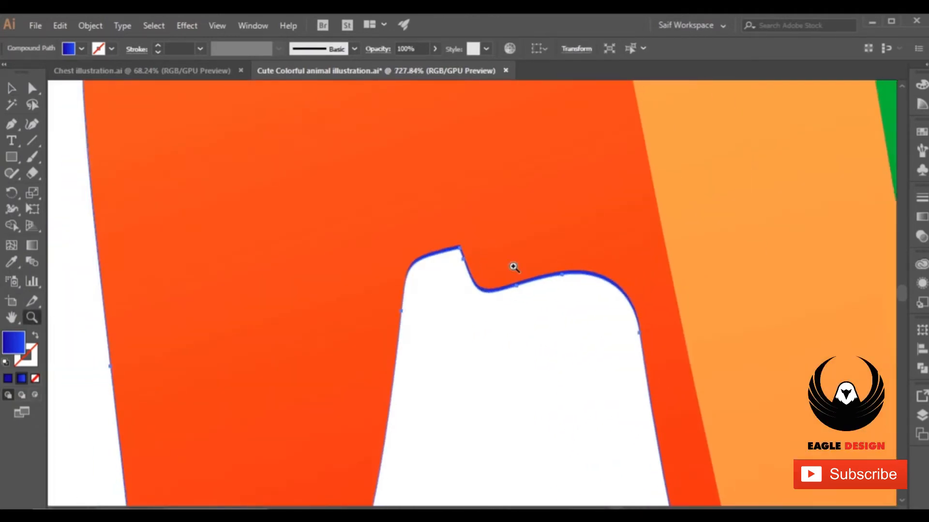
{"action": "left_click", "coordinate": [33, 321]}
{"action": "left_click_drag", "start_coordinate": [595, 191], "coordinate": [289, 226]}
{"action": "left_click_drag", "start_coordinate": [657, 146], "coordinate": [533, 197]}
{"action": "left_click_drag", "start_coordinate": [667, 212], "coordinate": [619, 213]}
{"action": "left_click_drag", "start_coordinate": [619, 213], "coordinate": [567, 222]}
{"action": "left_click_drag", "start_coordinate": [567, 222], "coordinate": [535, 226]}
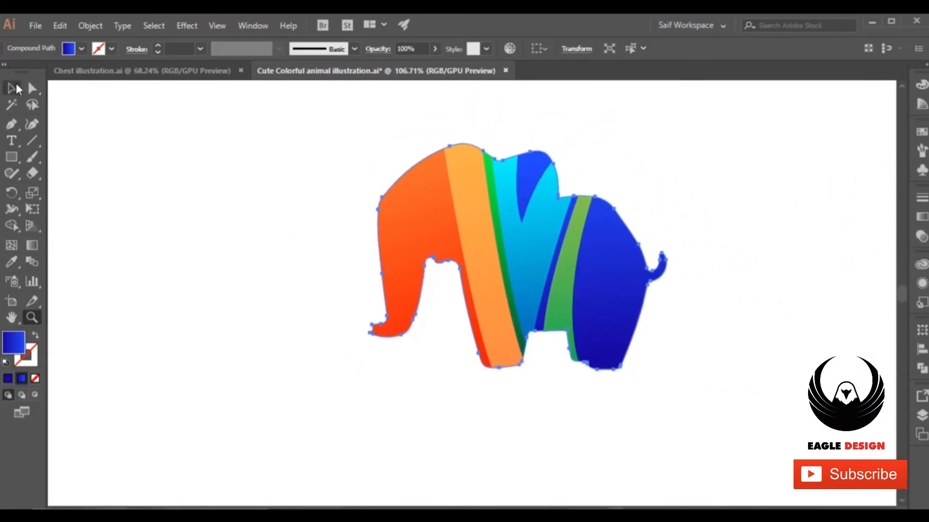
{"action": "left_click", "coordinate": [12, 88]}
{"action": "left_click", "coordinate": [245, 168]}
{"action": "left_click_drag", "start_coordinate": [303, 178], "coordinate": [266, 193]}
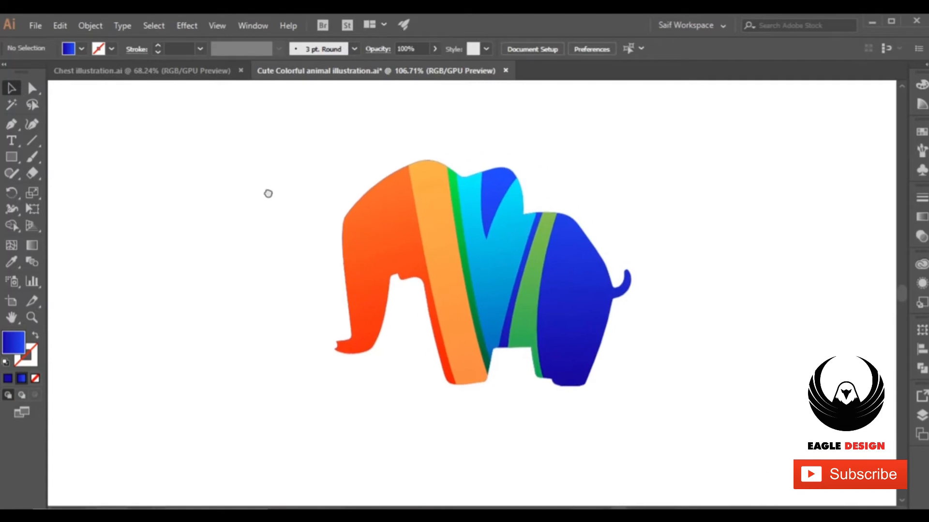
{"action": "left_click_drag", "start_coordinate": [605, 199], "coordinate": [551, 213]}
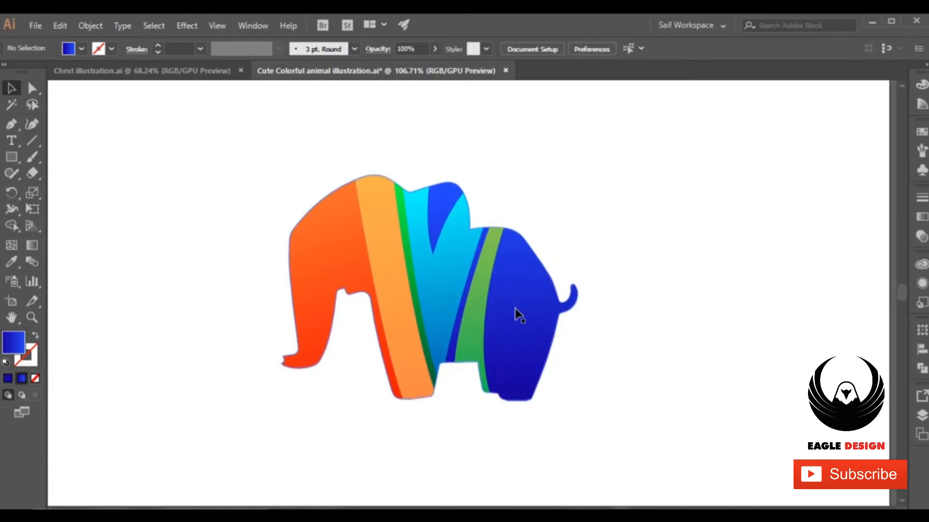
Duplicate the blue silhouette onto the blank area beside the elephant and offset the copy's path by -10 pt with miter joins
{"action": "left_click_drag", "start_coordinate": [516, 309], "coordinate": [815, 233]}
{"action": "left_click_drag", "start_coordinate": [550, 181], "coordinate": [461, 221]}
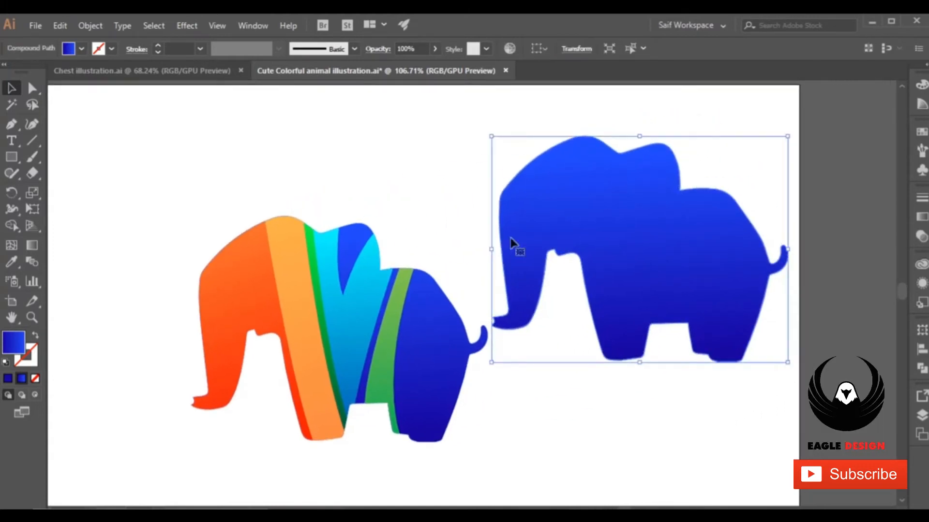
{"action": "left_click", "coordinate": [70, 26]}
{"action": "mouse_move", "coordinate": [86, 24]}
{"action": "mouse_move", "coordinate": [243, 313]}
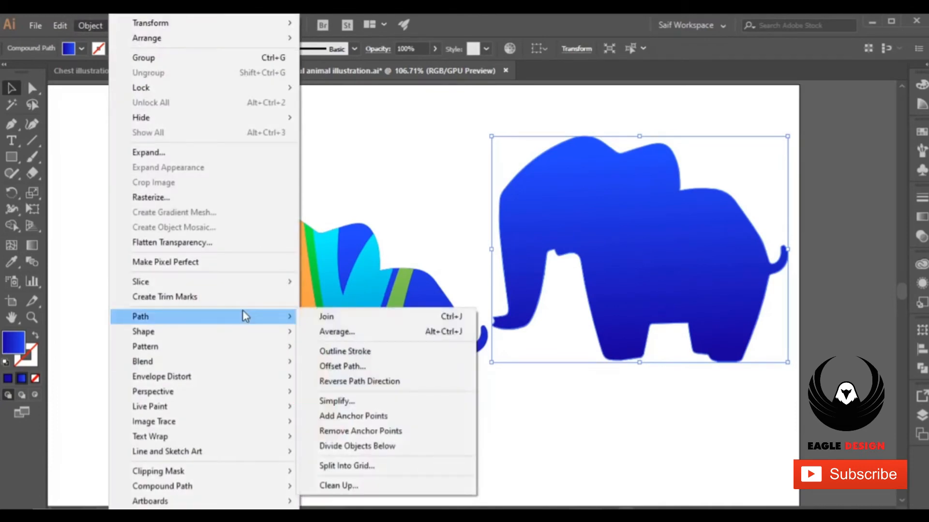
{"action": "left_click", "coordinate": [375, 366]}
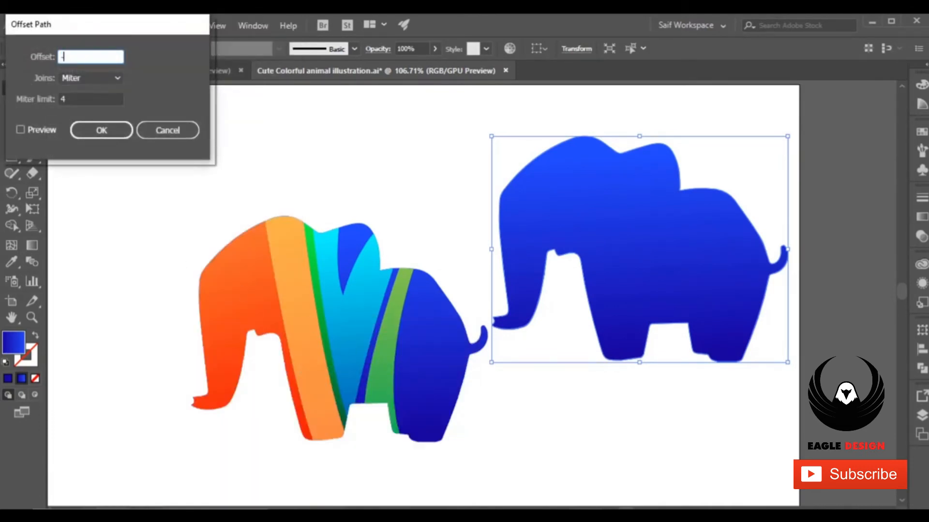
{"action": "type", "text": "-10"}
{"action": "left_click", "coordinate": [40, 133]}
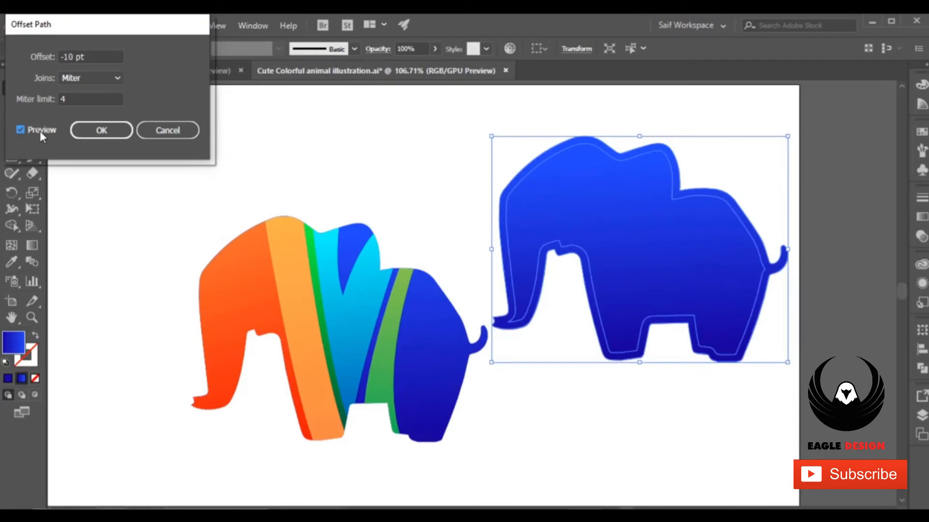
{"action": "left_click", "coordinate": [117, 136]}
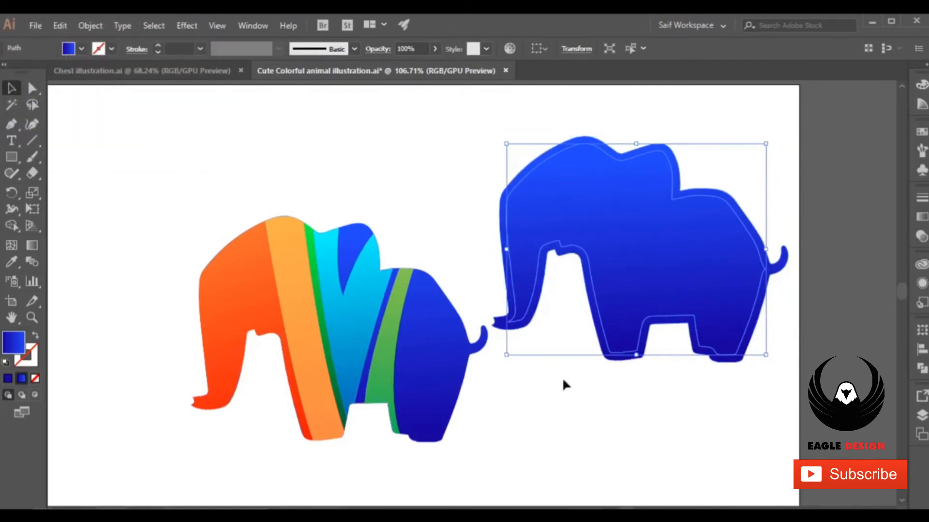
{"action": "left_click", "coordinate": [596, 411]}
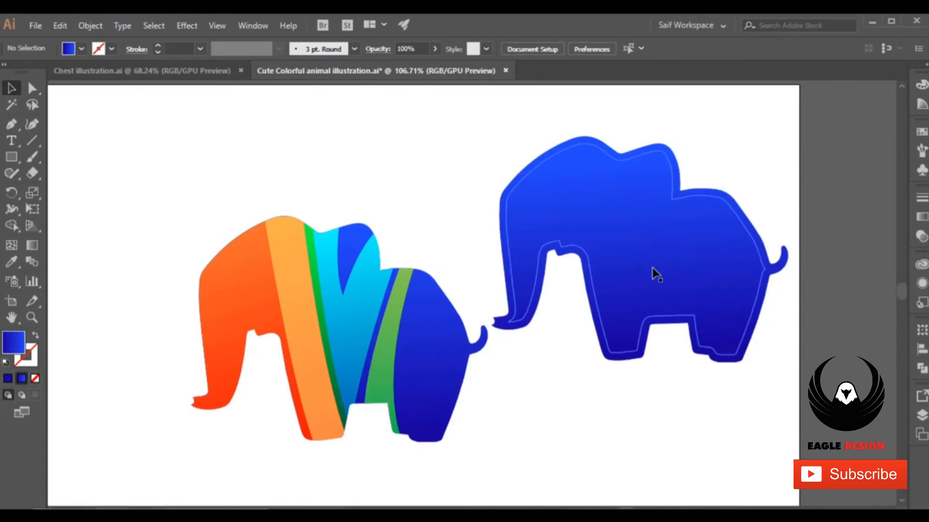
Move the outer copy of the silhouette away to the far side of the colored elephant, leaving the inset shape in place
{"action": "left_click", "coordinate": [11, 124]}
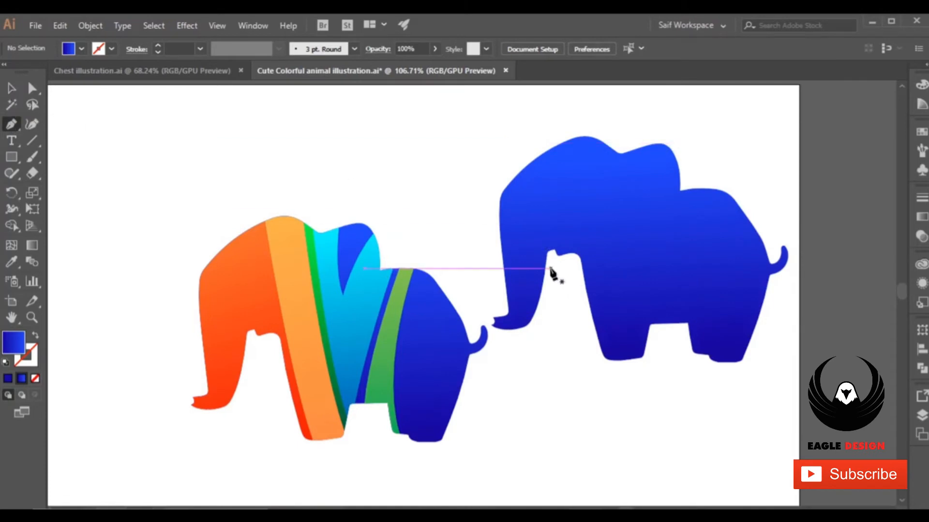
{"action": "left_click", "coordinate": [11, 88]}
{"action": "left_click_drag", "start_coordinate": [619, 245], "coordinate": [50, 140]}
{"action": "left_click", "coordinate": [582, 237]}
Draw a curved open path on the inset silhouette from the mouth, up through the head and out past the ear's rear edge
{"action": "left_click", "coordinate": [11, 124]}
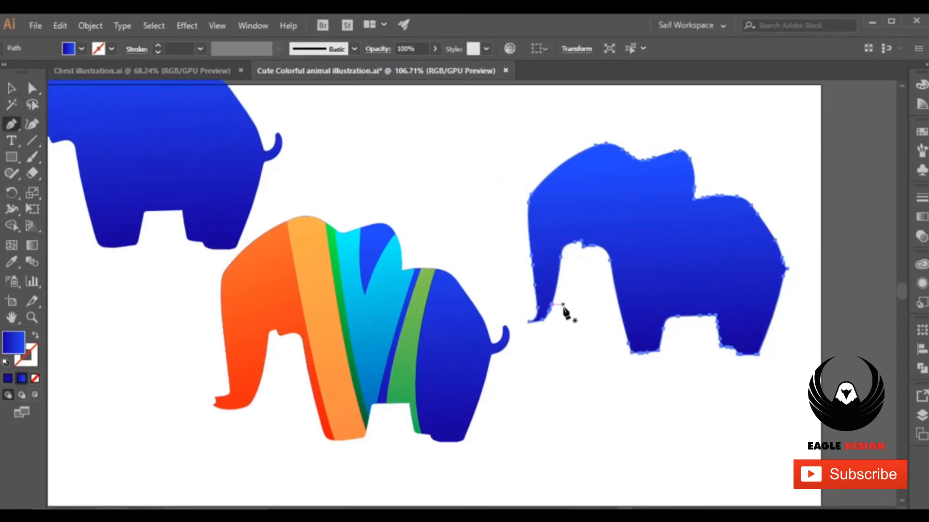
{"action": "left_click", "coordinate": [565, 251]}
{"action": "left_click_drag", "start_coordinate": [566, 198], "coordinate": [596, 188]}
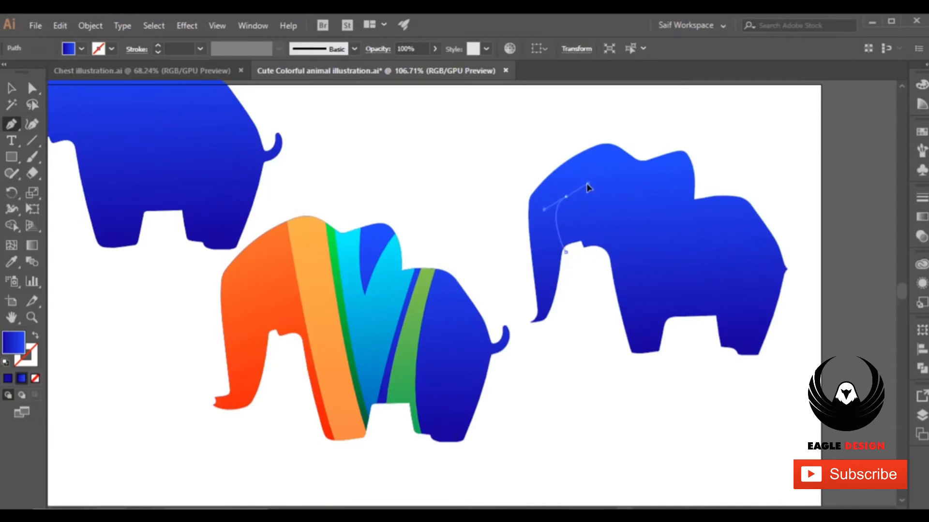
{"action": "left_click_drag", "start_coordinate": [672, 184], "coordinate": [757, 216]}
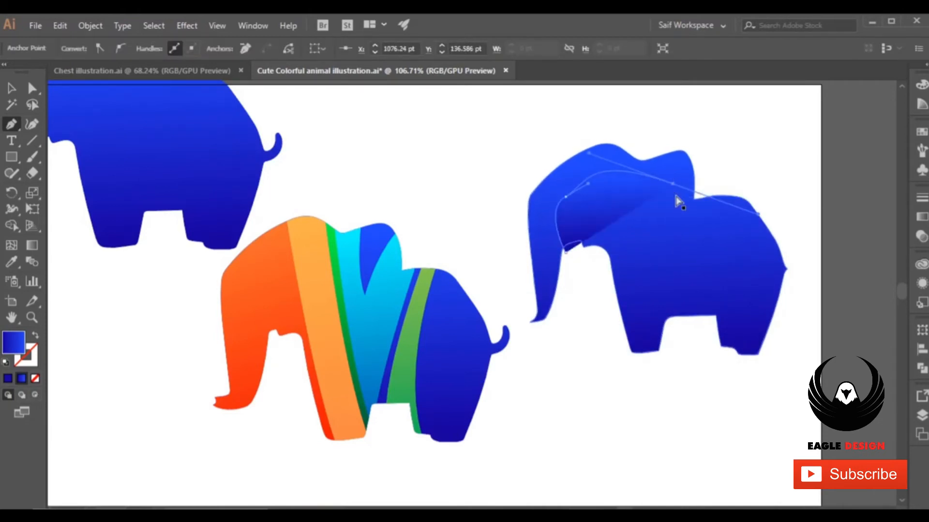
{"action": "key", "text": "ctrl+z"}
{"action": "key", "text": "ctrl+z"}
{"action": "left_click_drag", "start_coordinate": [602, 174], "coordinate": [736, 183]}
{"action": "left_click", "coordinate": [751, 166], "text": "ctrl"}
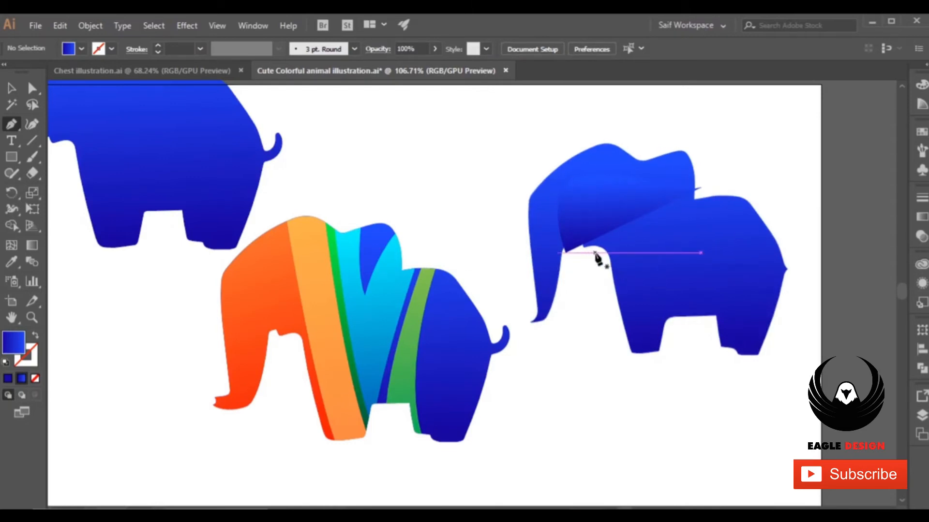
Draw a second curved path below the first, from the front leg's upper edge, across the body and out past the rump
{"action": "left_click_drag", "start_coordinate": [596, 252], "coordinate": [600, 252]}
{"action": "left_click_drag", "start_coordinate": [589, 221], "coordinate": [610, 189]}
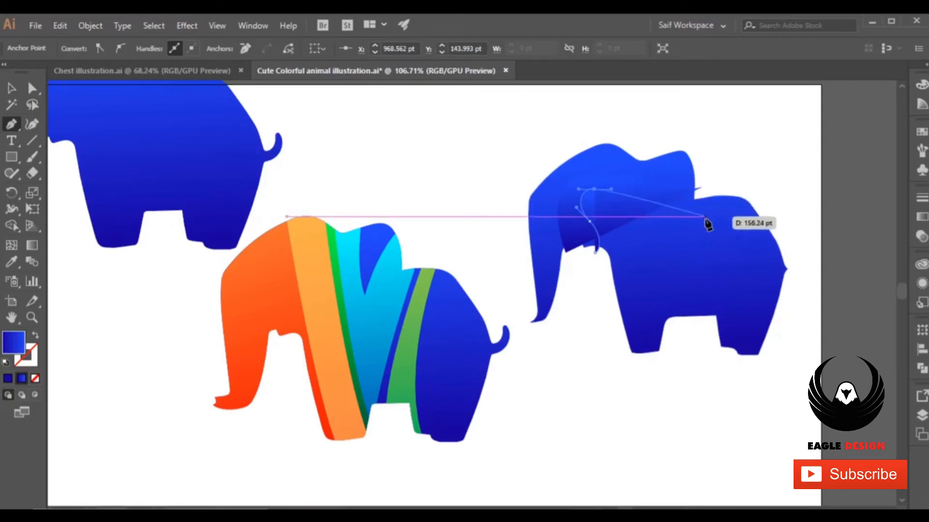
{"action": "left_click_drag", "start_coordinate": [764, 208], "coordinate": [799, 174]}
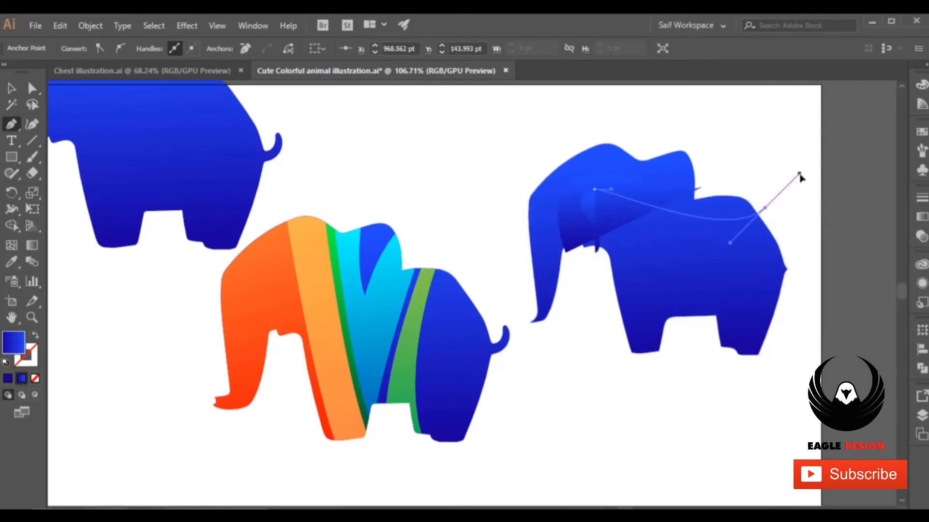
{"action": "left_click", "coordinate": [796, 234], "text": "ctrl"}
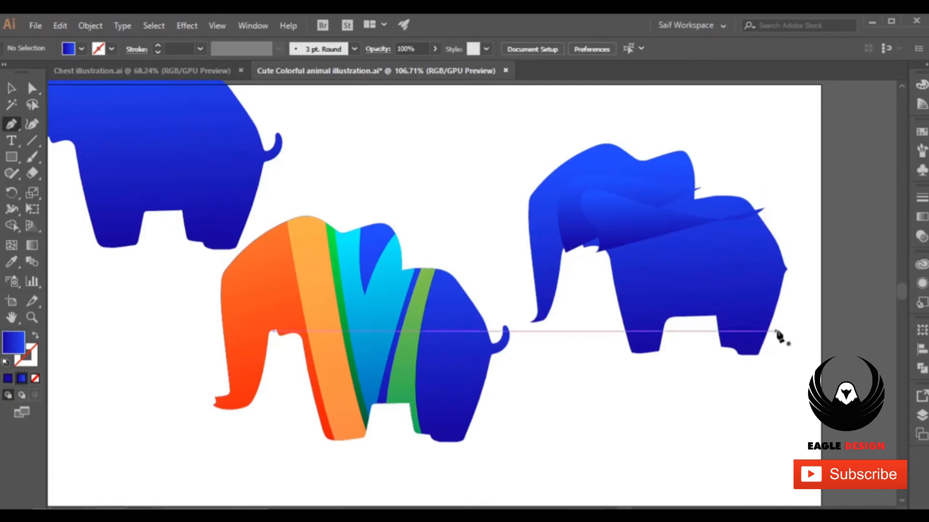
Draw a third curved path cutting across the hind leg from the rump to below the foot
{"action": "left_click", "coordinate": [786, 283]}
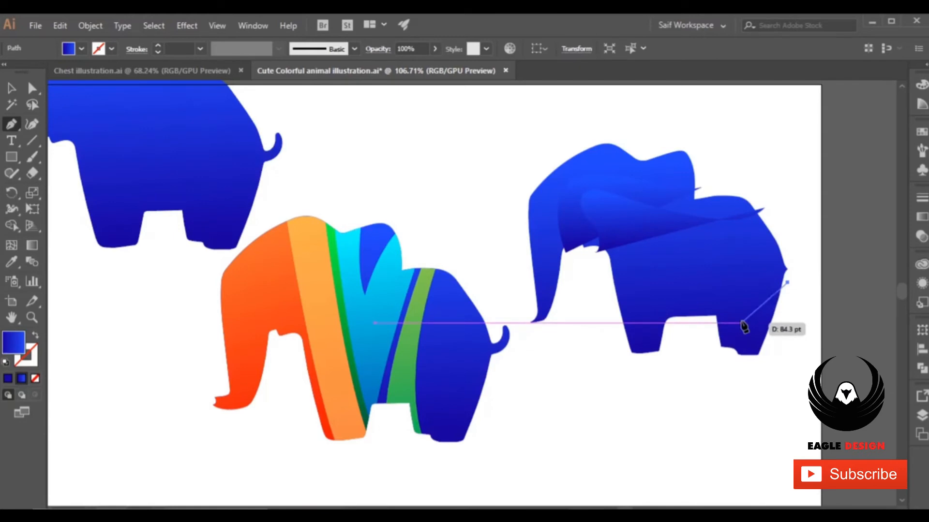
{"action": "left_click_drag", "start_coordinate": [745, 327], "coordinate": [729, 373]}
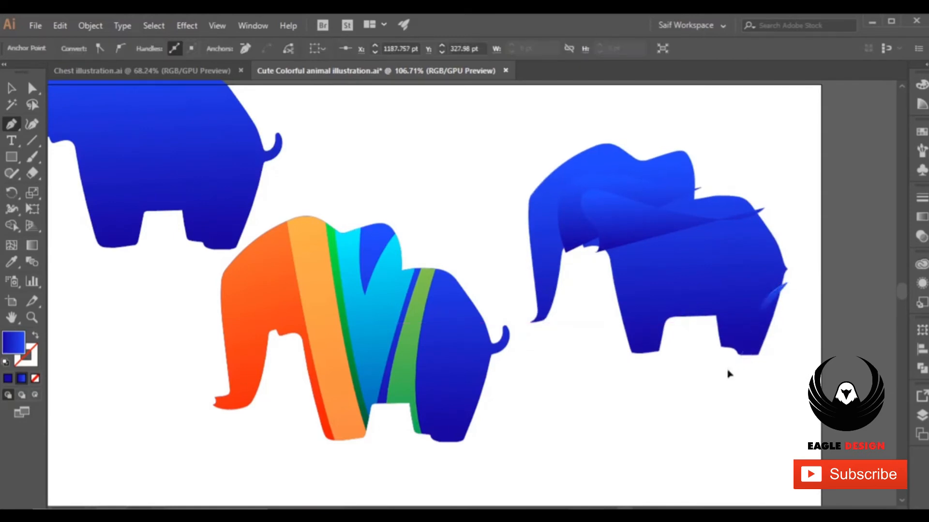
{"action": "left_click", "coordinate": [675, 409], "text": "ctrl"}
Select only the three drawn curves and give them a black 1 px stroke with no fill
{"action": "key", "text": "v"}
{"action": "left_click_drag", "start_coordinate": [575, 137], "coordinate": [778, 356]}
{"action": "left_click", "coordinate": [541, 207], "text": "shift"}
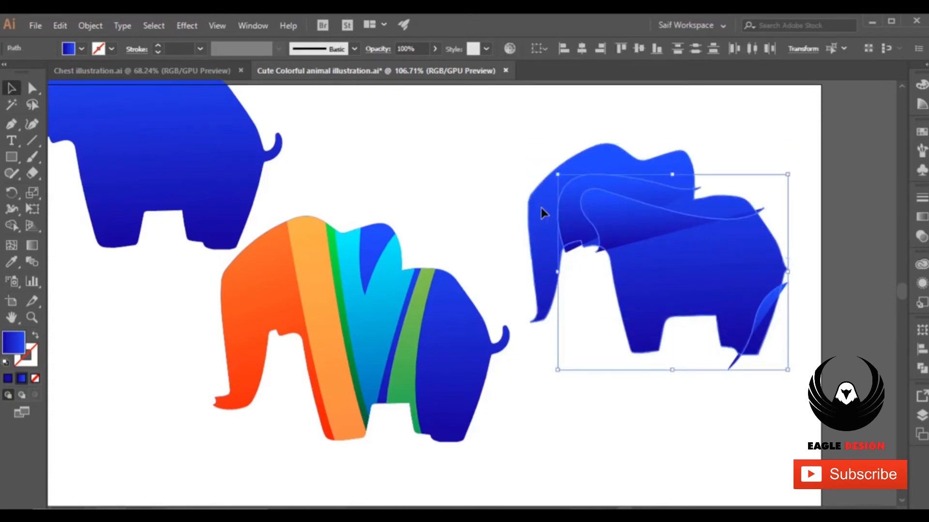
{"action": "left_click", "coordinate": [112, 48]}
{"action": "left_click", "coordinate": [38, 71]}
{"action": "left_click", "coordinate": [81, 49]}
{"action": "left_click", "coordinate": [9, 72]}
{"action": "left_click", "coordinate": [429, 150]}
Remove the band between the two upper curves and the rear hind-leg section from the inset silhouette with the Shape Builder tool
{"action": "left_click_drag", "start_coordinate": [503, 132], "coordinate": [786, 304]}
{"action": "left_click", "coordinate": [12, 225]}
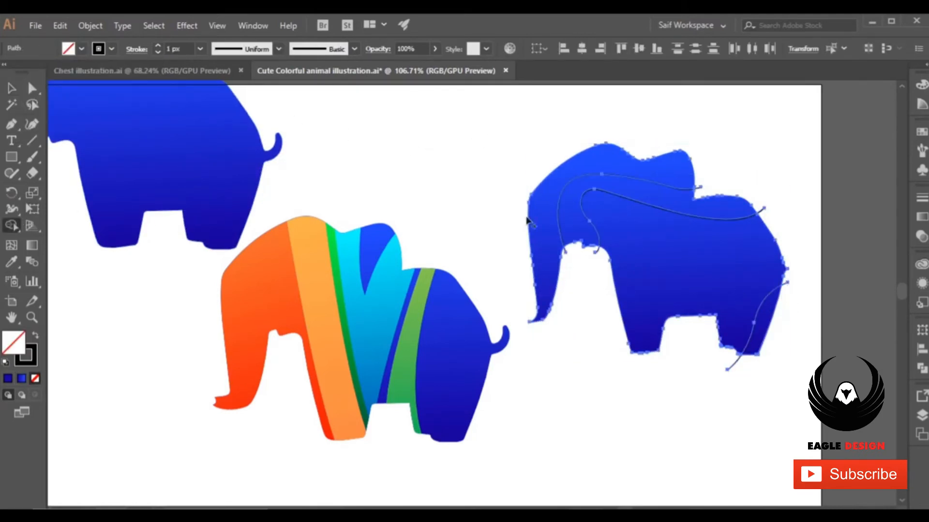
{"action": "left_click", "coordinate": [575, 227], "text": "alt"}
{"action": "left_click", "coordinate": [777, 329], "text": "alt"}
{"action": "left_click", "coordinate": [12, 88]}
{"action": "left_click", "coordinate": [425, 149]}
Select the two remaining silhouette pieces and set their first gradient stop to white
{"action": "left_click", "coordinate": [673, 246]}
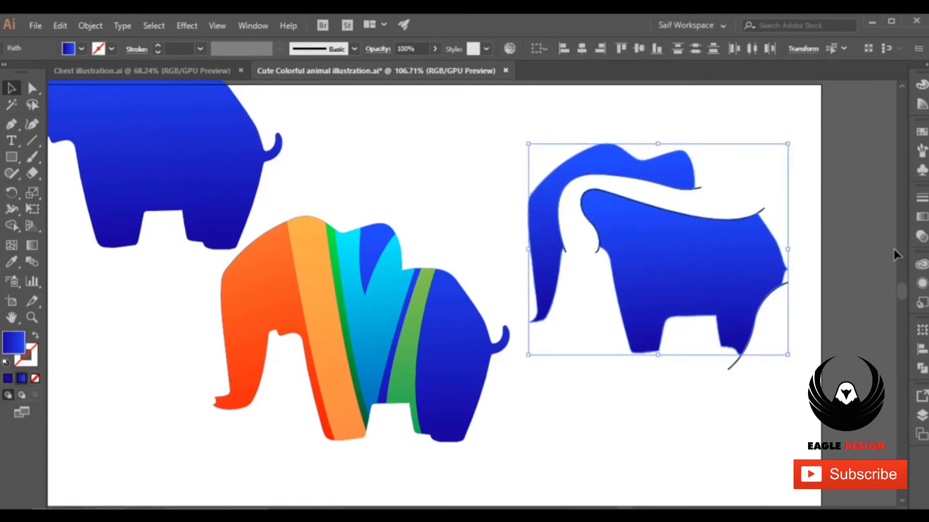
{"action": "left_click", "coordinate": [921, 236]}
{"action": "left_click", "coordinate": [796, 192]}
{"action": "left_click", "coordinate": [758, 301]}
{"action": "double_click", "coordinate": [758, 300]}
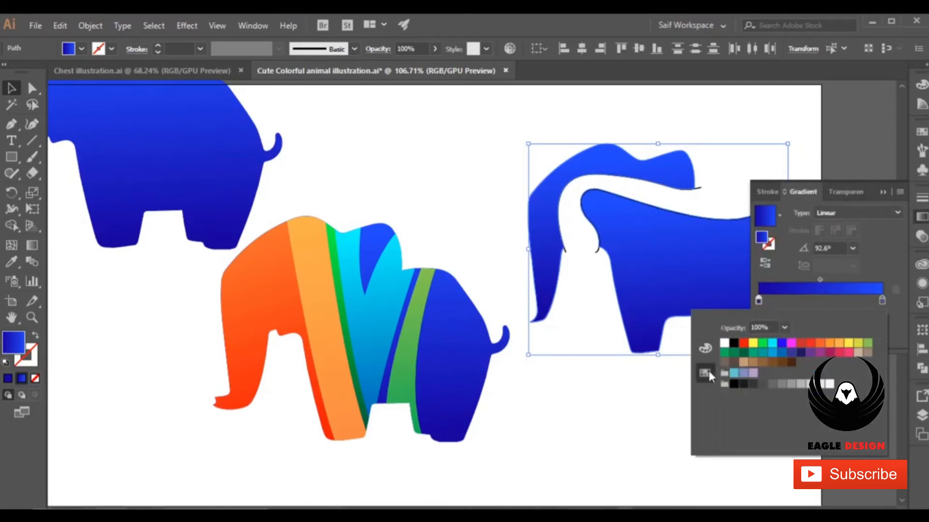
{"action": "left_click", "coordinate": [724, 343]}
Set the pieces' last gradient stop to white with 20% opacity and deselect them
{"action": "left_click", "coordinate": [881, 300]}
{"action": "double_click", "coordinate": [881, 300]}
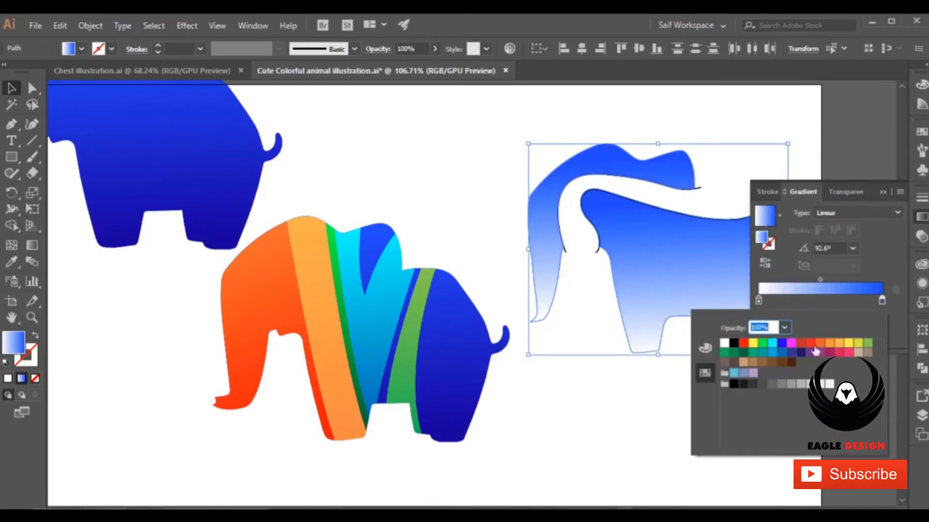
{"action": "left_click", "coordinate": [724, 343]}
{"action": "left_click", "coordinate": [784, 328]}
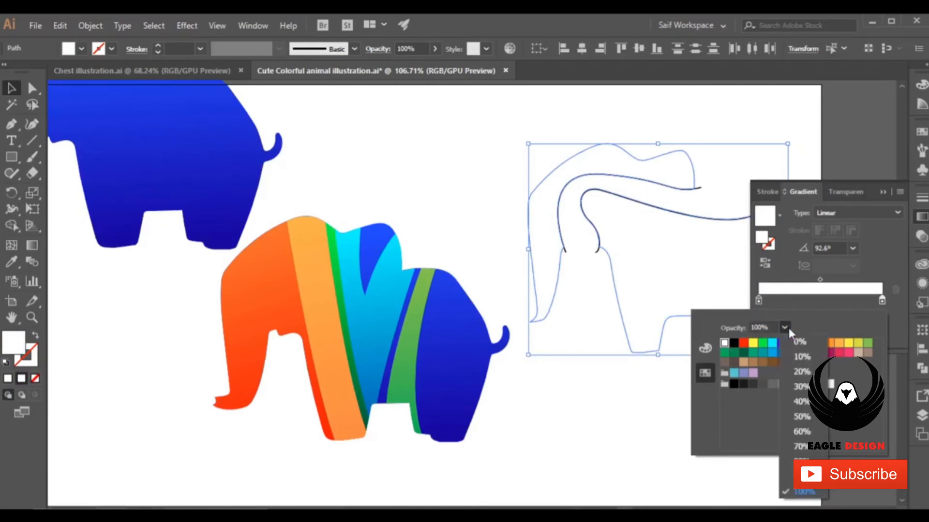
{"action": "left_click", "coordinate": [802, 372]}
{"action": "key", "text": "Escape"}
{"action": "left_click", "coordinate": [704, 149]}
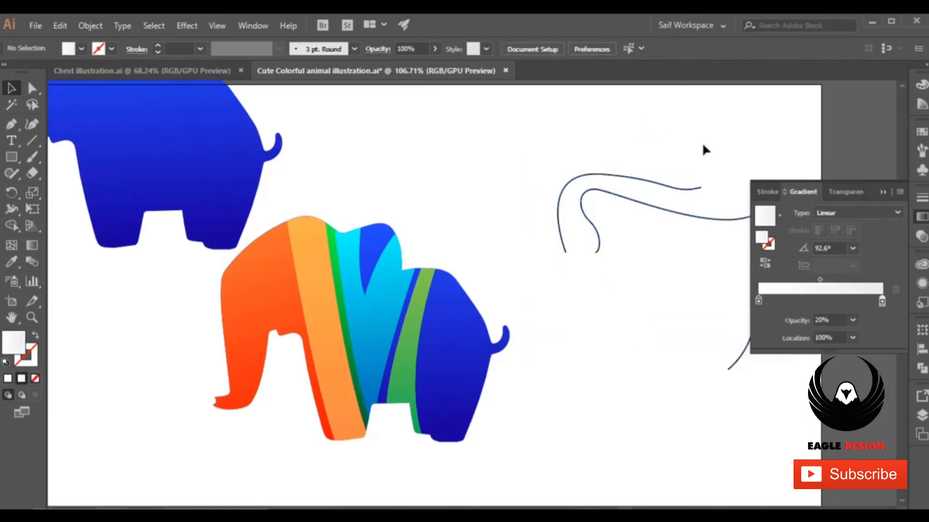
{"action": "left_click", "coordinate": [883, 192]}
Draw a closed crescent shape with the white transparent gradient above the mouth, spanning the orange head and the light orange stripe
{"action": "left_click", "coordinate": [583, 179]}
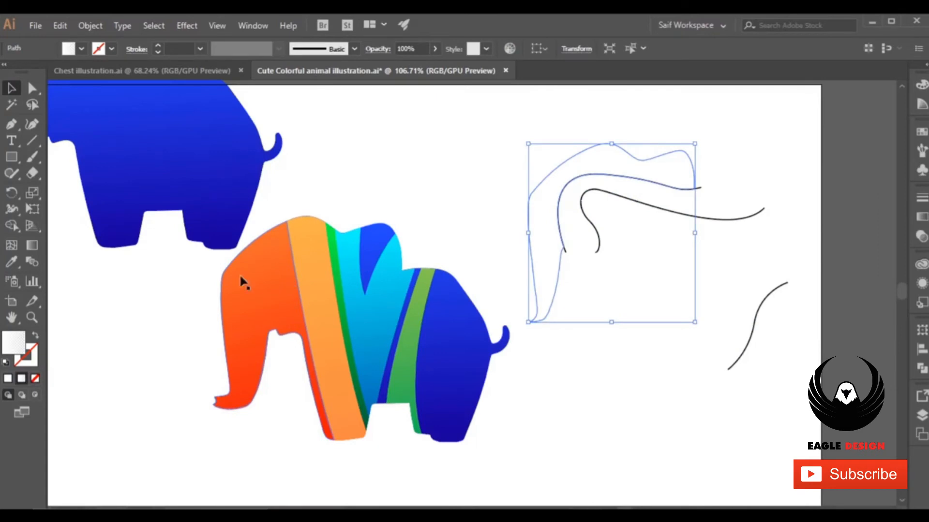
{"action": "left_click", "coordinate": [31, 318]}
{"action": "left_click", "coordinate": [276, 319]}
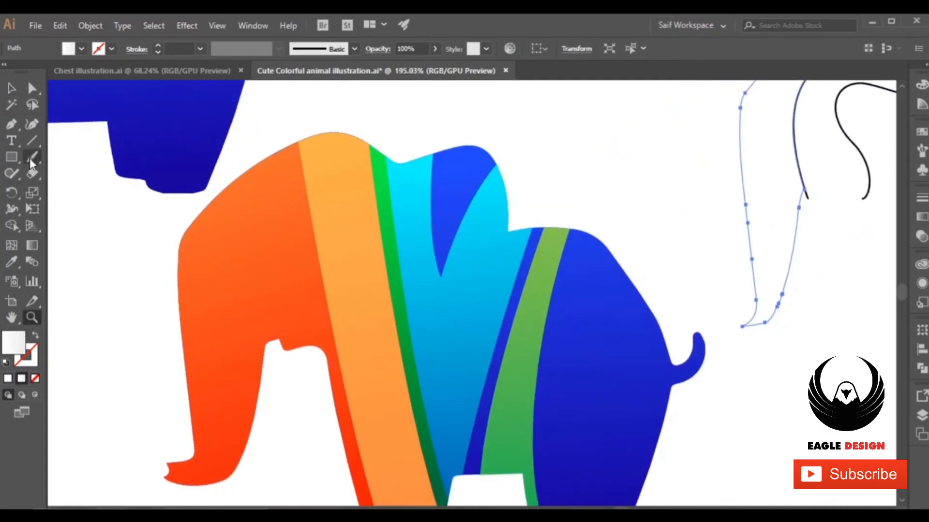
{"action": "left_click", "coordinate": [323, 321]}
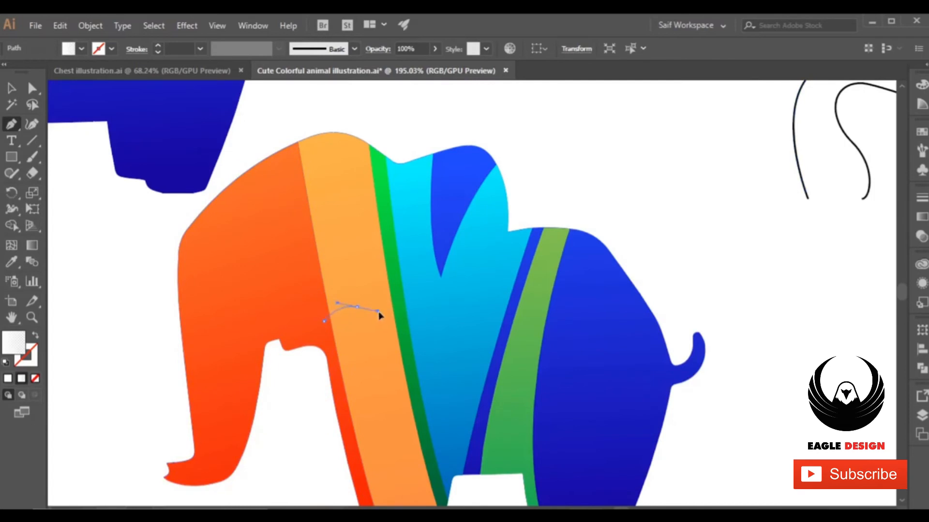
{"action": "left_click_drag", "start_coordinate": [383, 306], "coordinate": [263, 292]}
{"action": "left_click_drag", "start_coordinate": [323, 320], "coordinate": [328, 325]}
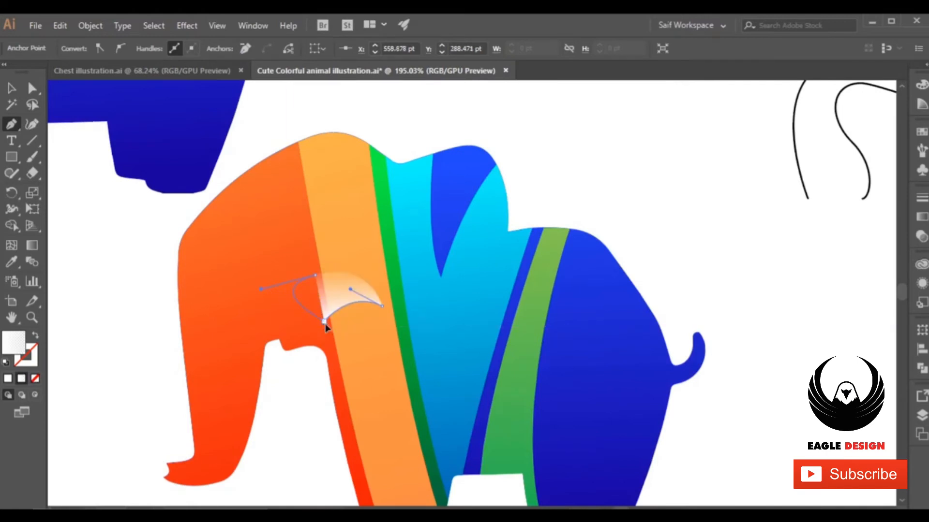
Try to merge the crescent into the orange head with the Shape Builder tool while the white gradient fill is active
{"action": "key", "text": "v"}
{"action": "left_click", "coordinate": [232, 317]}
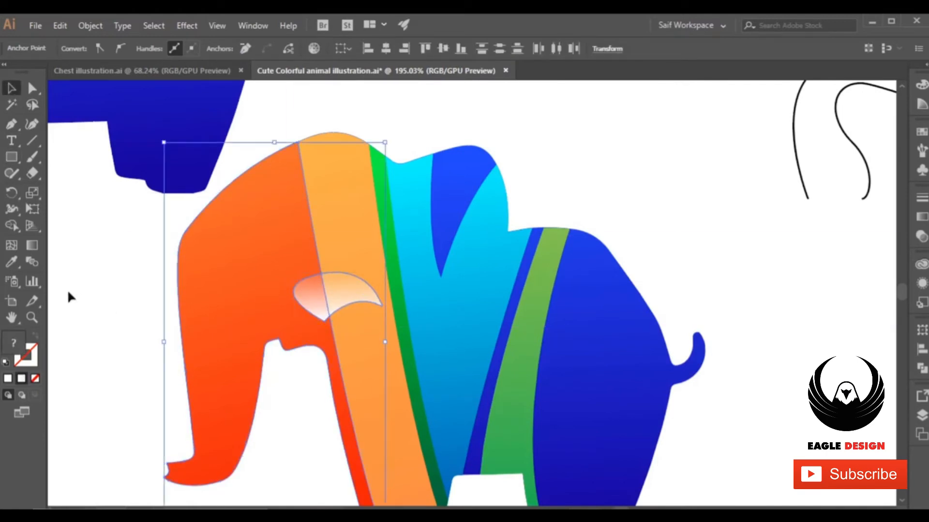
{"action": "left_click", "coordinate": [13, 264]}
{"action": "key", "text": "shift+m"}
{"action": "mouse_move", "coordinate": [303, 328]}
{"action": "left_mouse_down"}
{"action": "mouse_move", "coordinate": [311, 305]}
{"action": "mouse_move", "coordinate": [328, 299]}
{"action": "mouse_move", "coordinate": [317, 312]}
{"action": "mouse_move", "coordinate": [271, 311]}
{"action": "left_mouse_up"}
{"action": "key", "text": "ctrl+z"}
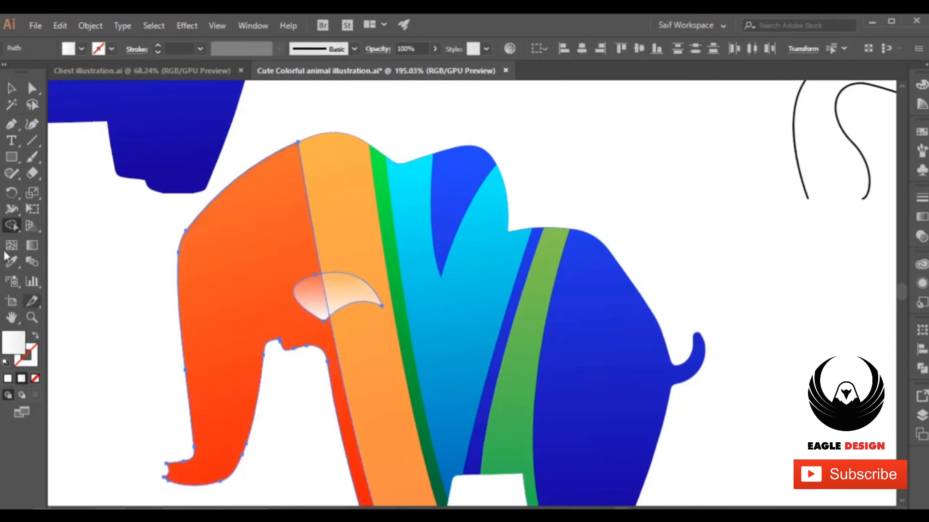
Draw a helper rectangle beside the elephant's trunk and copy the orange head's gradient onto it
{"action": "left_click", "coordinate": [12, 88]}
{"action": "left_click", "coordinate": [12, 157]}
{"action": "left_click_drag", "start_coordinate": [77, 228], "coordinate": [136, 296]}
{"action": "left_click", "coordinate": [12, 262]}
{"action": "left_click", "coordinate": [219, 284]}
Merge the crescent with the orange head section using the Shape Builder tool and the orange gradient
{"action": "left_click", "coordinate": [12, 89]}
{"action": "left_click", "coordinate": [241, 293]}
{"action": "left_click", "coordinate": [320, 307], "text": "shift"}
{"action": "left_click", "coordinate": [12, 226]}
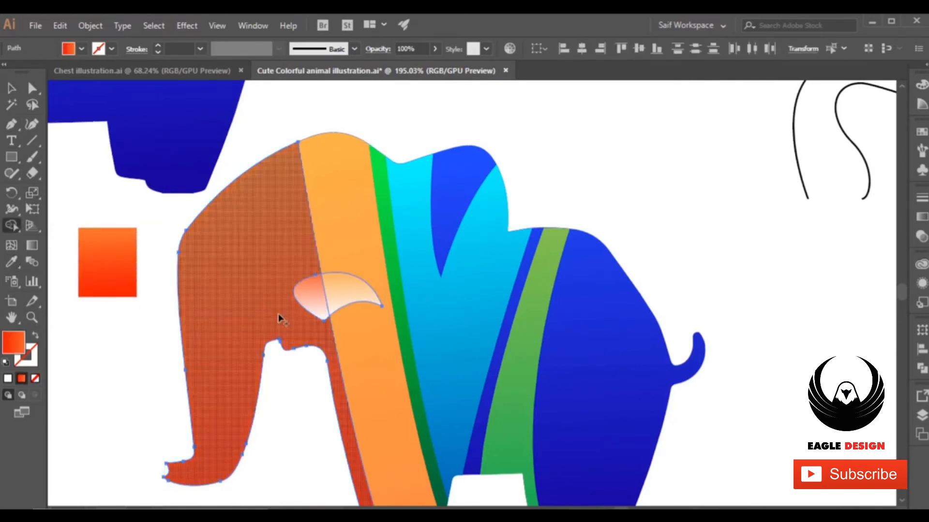
{"action": "left_click_drag", "start_coordinate": [277, 314], "coordinate": [342, 301]}
Delete the orange helper rectangle beside the elephant
{"action": "left_click", "coordinate": [19, 95]}
{"action": "left_click", "coordinate": [92, 254]}
{"action": "key", "text": "Delete"}
Move the group of two white highlight pieces onto the colorful elephant, inset within its outline
{"action": "left_click", "coordinate": [37, 320]}
{"action": "left_click_drag", "start_coordinate": [379, 269], "coordinate": [198, 261]}
{"action": "left_click_drag", "start_coordinate": [360, 284], "coordinate": [251, 285]}
{"action": "left_click_drag", "start_coordinate": [272, 285], "coordinate": [295, 286]}
{"action": "left_click", "coordinate": [13, 90]}
{"action": "left_click", "coordinate": [471, 175]}
{"action": "left_click_drag", "start_coordinate": [546, 235], "coordinate": [290, 307]}
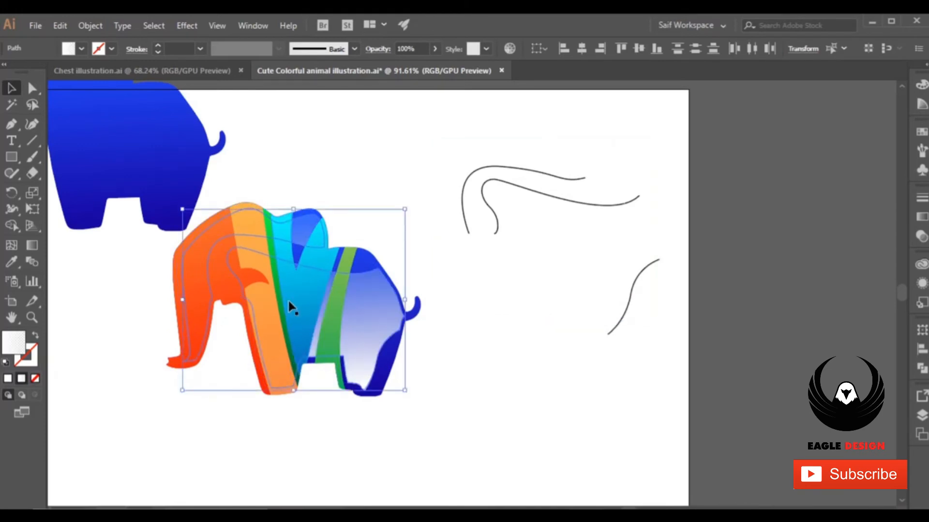
Redirect the white gradient across the grouped highlight pieces so it runs from the leg area up to the back
{"action": "key", "text": "g"}
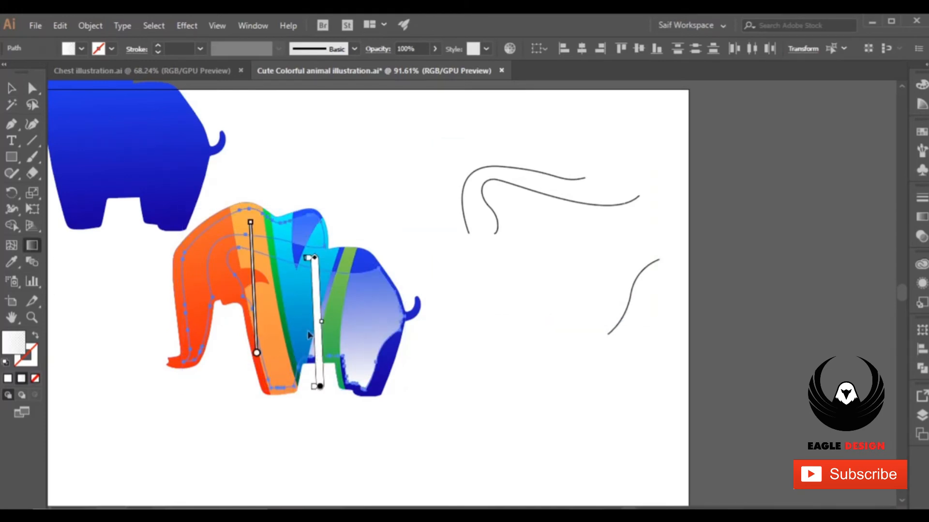
{"action": "left_click", "coordinate": [269, 352], "text": "ctrl"}
{"action": "left_click_drag", "start_coordinate": [291, 319], "coordinate": [284, 276]}
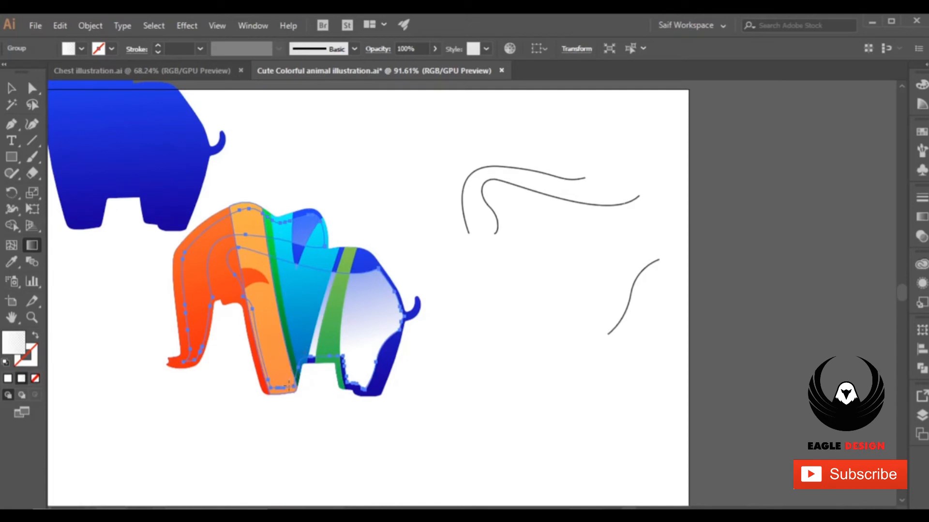
{"action": "left_click_drag", "start_coordinate": [282, 327], "coordinate": [261, 215]}
{"action": "left_click_drag", "start_coordinate": [302, 425], "coordinate": [262, 225]}
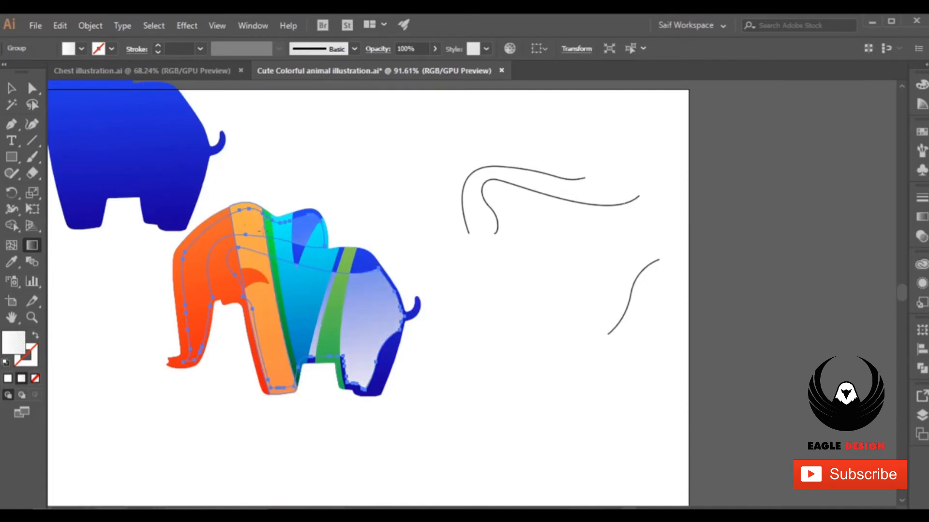
Set the highlight group's last gradient stop to 0% opacity
{"action": "left_click", "coordinate": [15, 89]}
{"action": "left_click", "coordinate": [921, 217]}
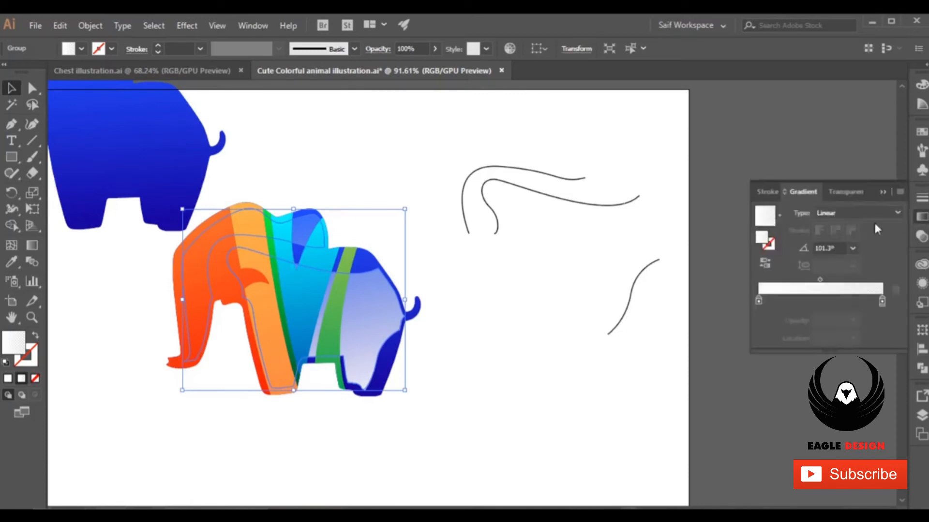
{"action": "double_click", "coordinate": [881, 302]}
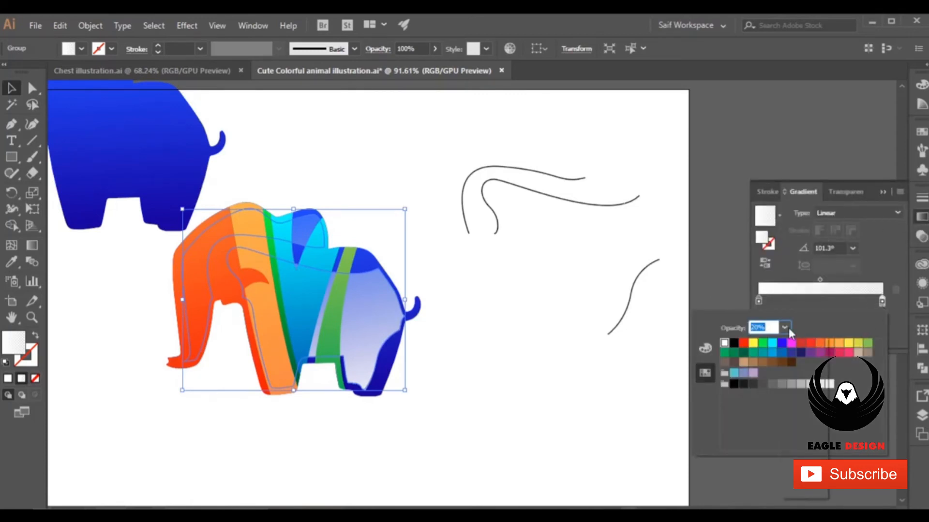
{"action": "type", "text": "0"}
{"action": "key", "text": "Return"}
{"action": "left_click", "coordinate": [315, 150]}
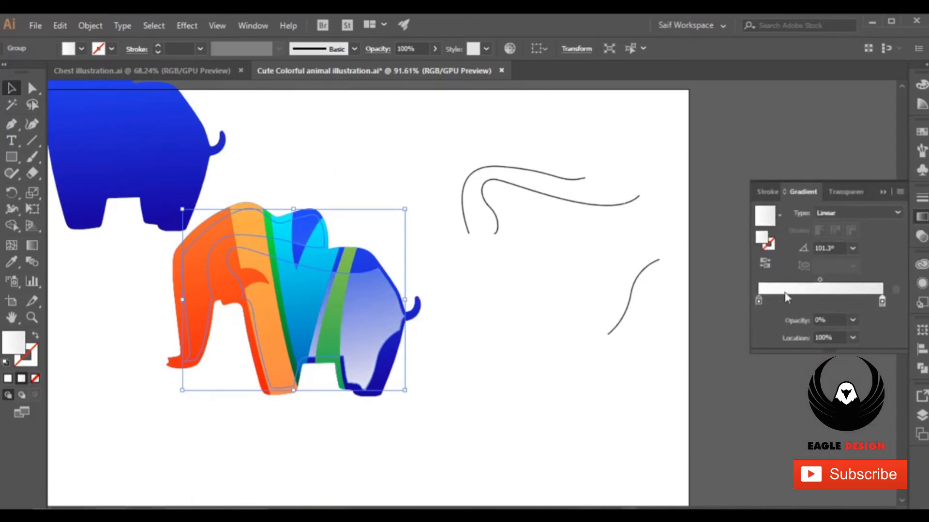
Set the highlight group's overall opacity to 70% and deselect it
{"action": "left_click", "coordinate": [842, 192]}
{"action": "left_click", "coordinate": [839, 216]}
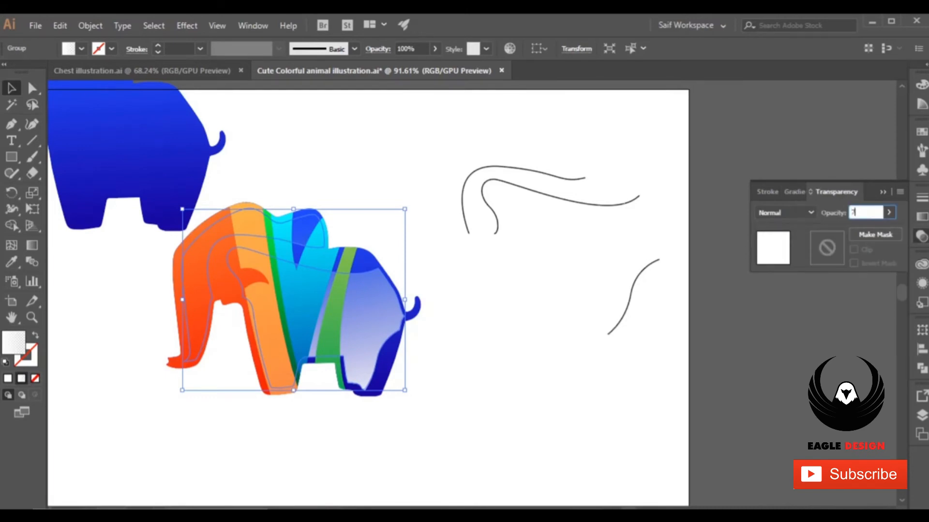
{"action": "key", "text": "Return"}
{"action": "left_click", "coordinate": [281, 195]}
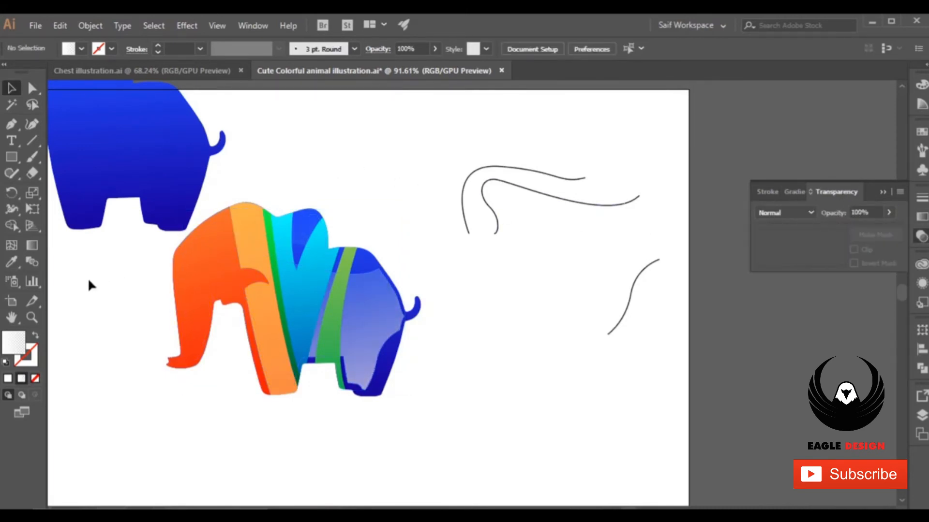
Nudge the highlight group slightly toward the trunk side of the elephant and deselect it
{"action": "left_click", "coordinate": [315, 297]}
{"action": "left_click", "coordinate": [199, 285]}
{"action": "left_click_drag", "start_coordinate": [199, 285], "coordinate": [471, 236]}
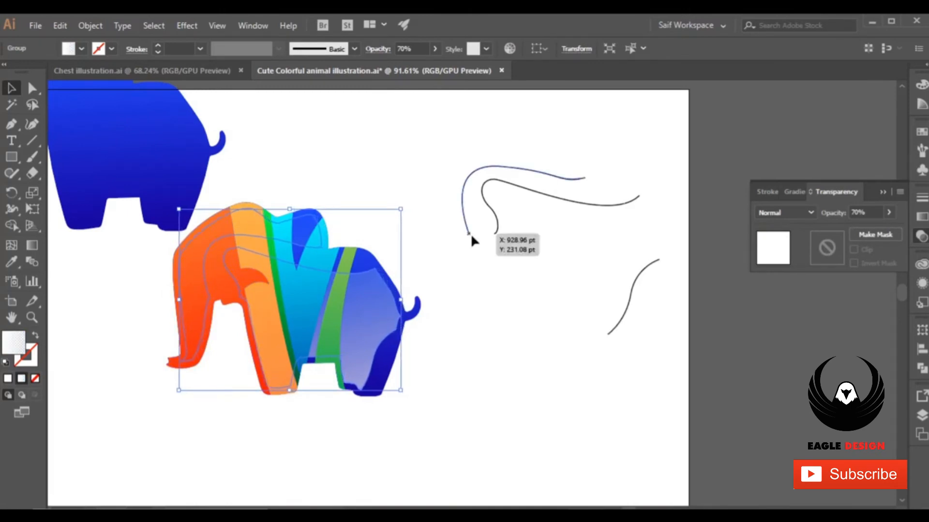
{"action": "left_click", "coordinate": [249, 134]}
{"action": "left_click", "coordinate": [376, 319]}
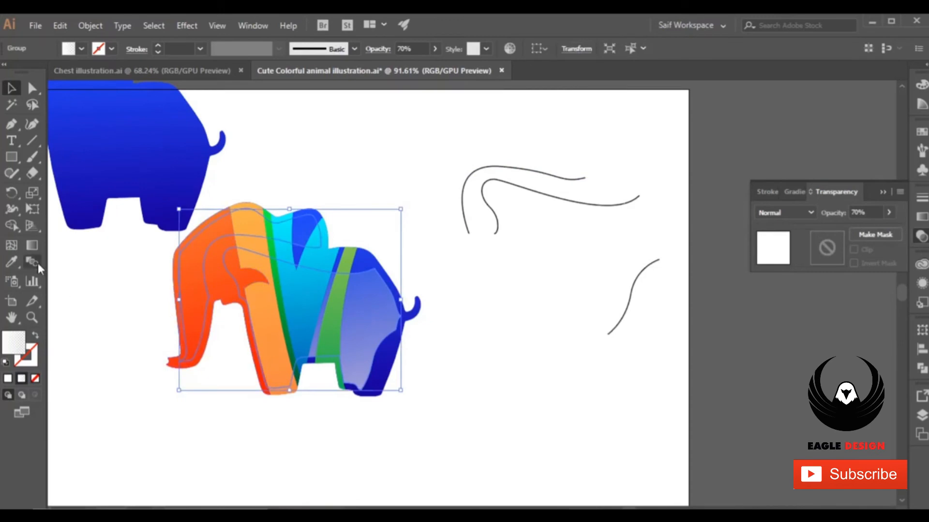
{"action": "left_click", "coordinate": [169, 306]}
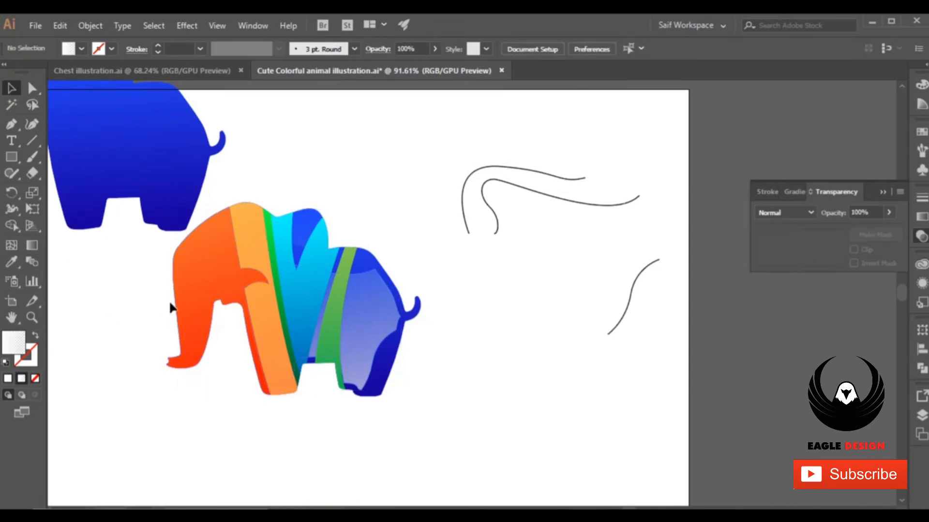
Ungroup the two white highlight pieces and deselect them
{"action": "left_click", "coordinate": [355, 310]}
{"action": "right_click", "coordinate": [353, 310]}
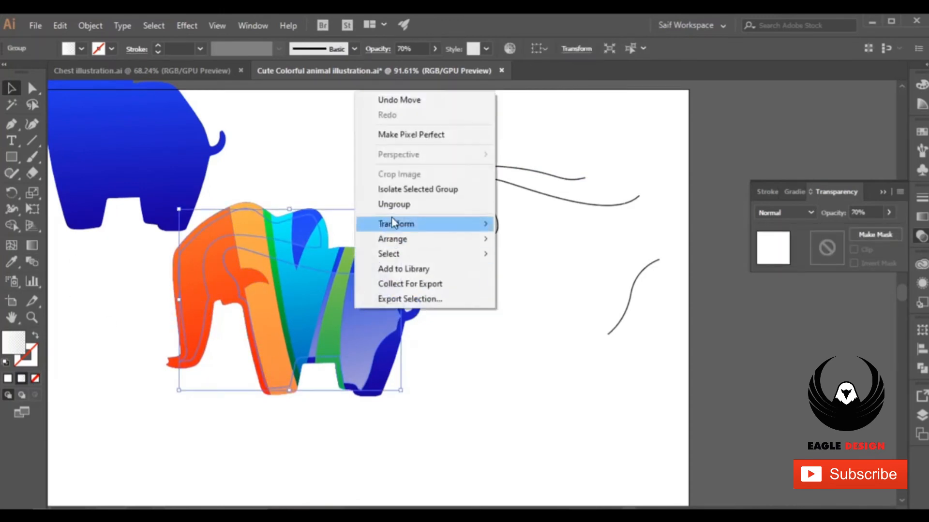
{"action": "left_click", "coordinate": [393, 205]}
{"action": "left_click", "coordinate": [87, 282]}
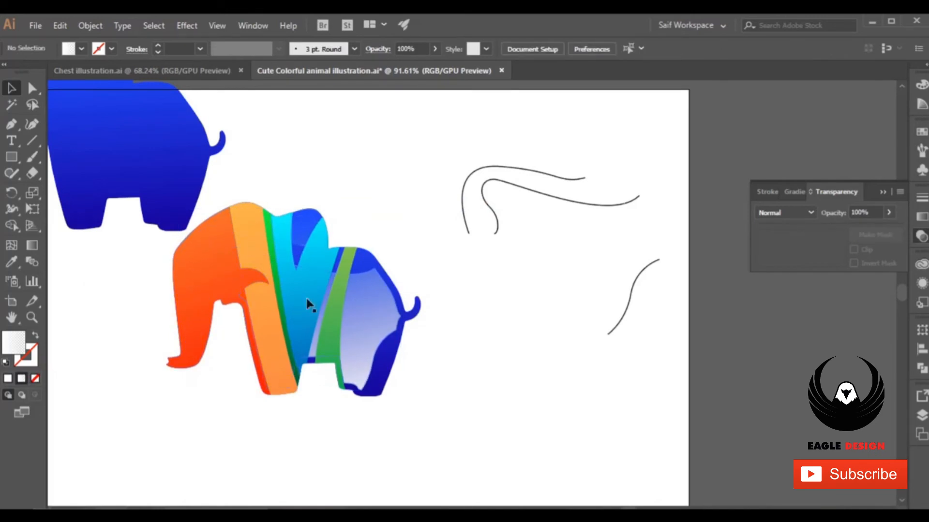
Send the orange head section to the back, behind the white highlights
{"action": "left_click", "coordinate": [196, 292]}
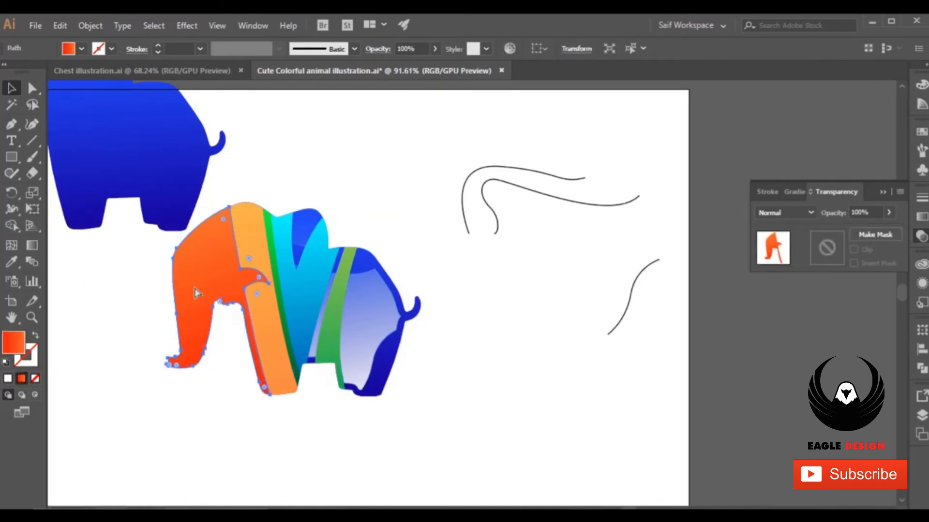
{"action": "key", "text": "ctrl+shift+bracketleft"}
{"action": "left_click", "coordinate": [195, 291]}
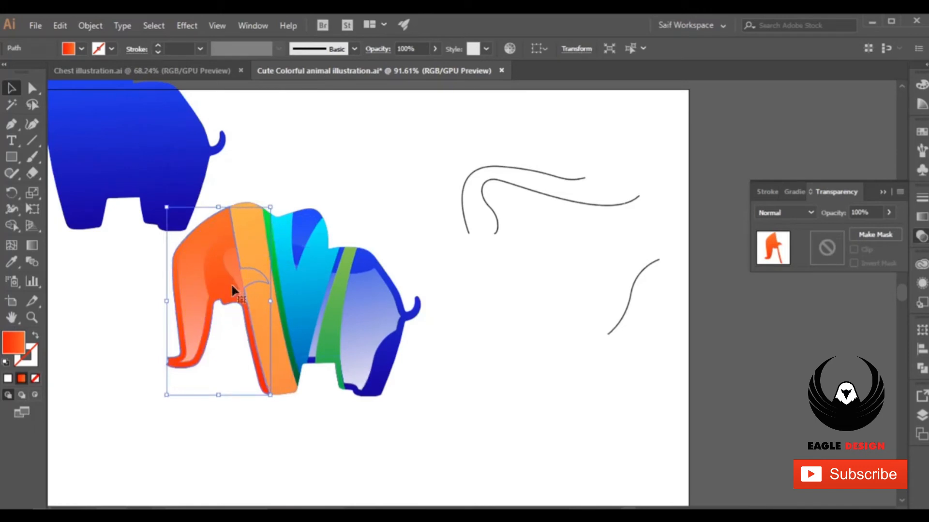
Bring the orange head and the trunk highlight together to the front, leaving the blue silhouette in place
{"action": "left_click_drag", "start_coordinate": [203, 321], "coordinate": [208, 325]}
{"action": "key", "text": "ctrl+shift+]"}
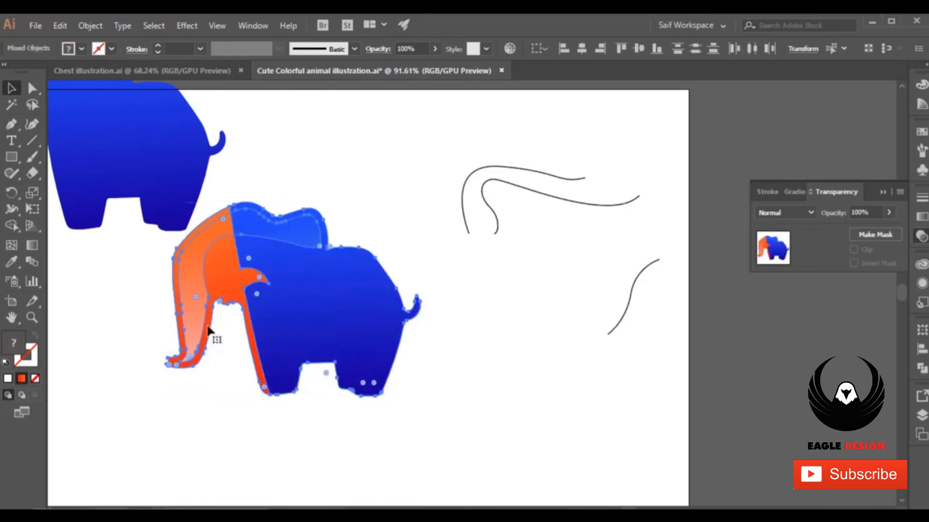
{"action": "key", "text": "ctrl+z"}
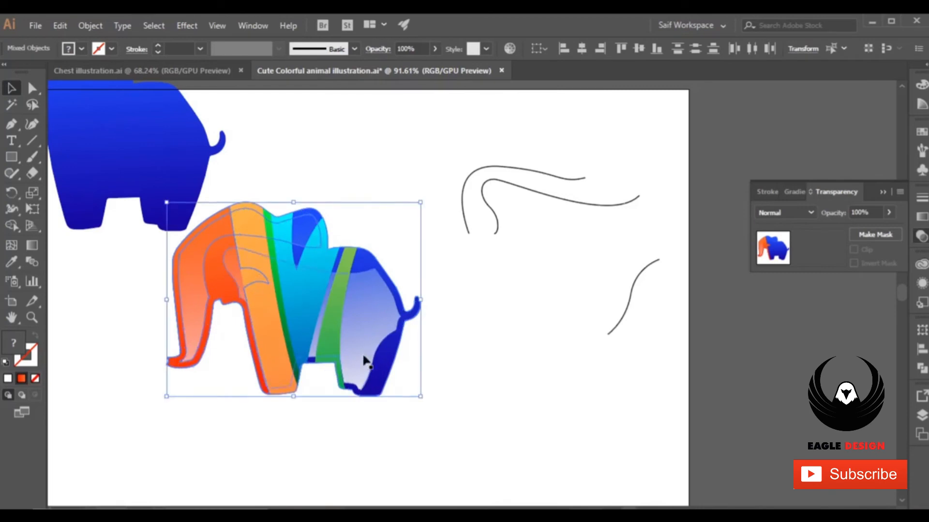
{"action": "left_click", "coordinate": [381, 381], "text": "shift"}
{"action": "key", "text": "ctrl+shift+]"}
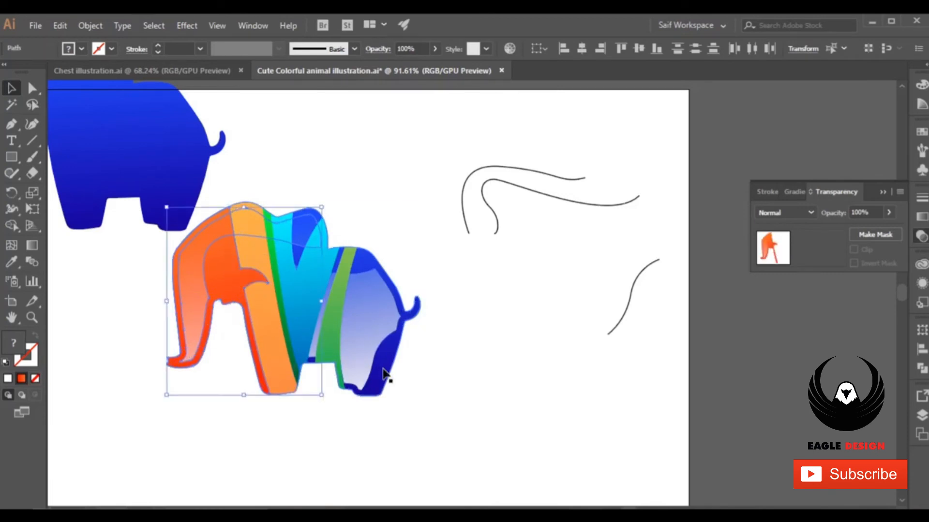
{"action": "left_click", "coordinate": [320, 142]}
Redraw the white gradient across both highlight pieces together with the Gradient tool
{"action": "left_click", "coordinate": [198, 275]}
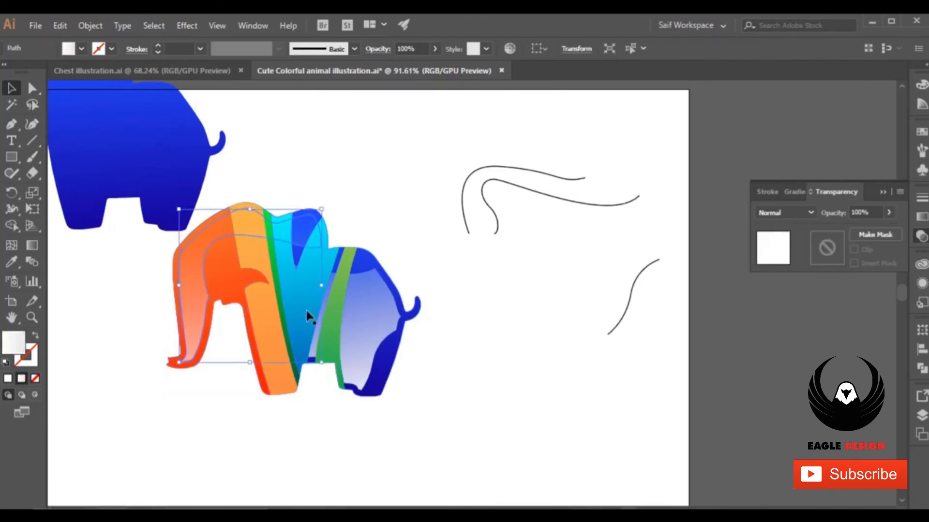
{"action": "left_click", "coordinate": [361, 317], "text": "shift"}
{"action": "left_click", "coordinate": [32, 245]}
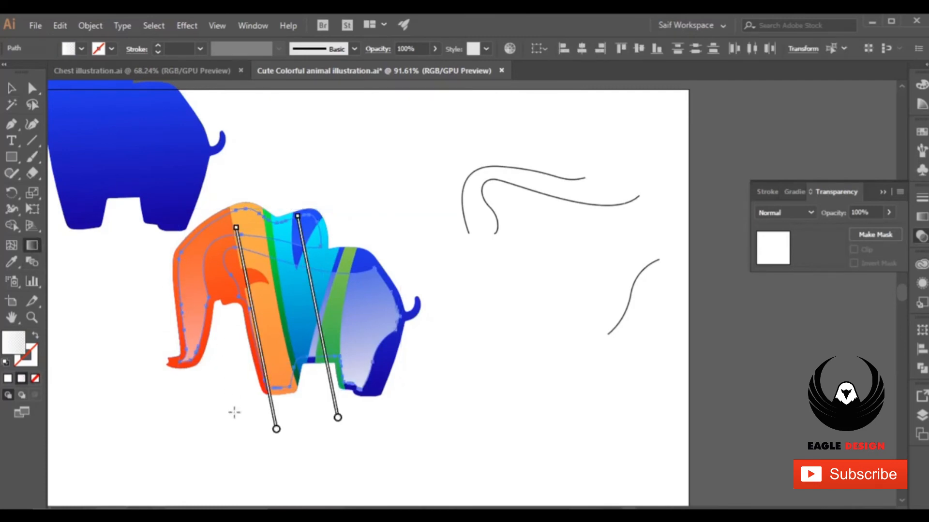
{"action": "left_click_drag", "start_coordinate": [234, 412], "coordinate": [236, 219]}
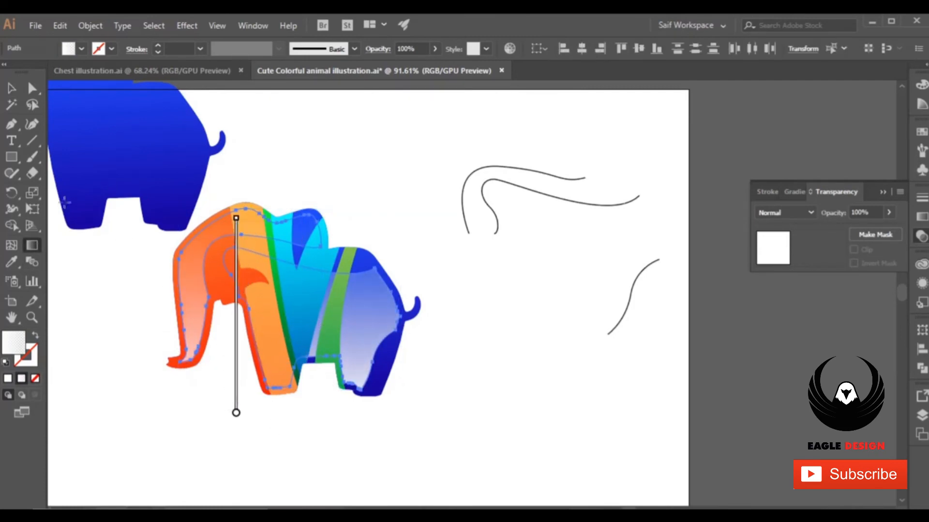
{"action": "left_click_drag", "start_coordinate": [356, 422], "coordinate": [352, 300]}
{"action": "left_click_drag", "start_coordinate": [326, 391], "coordinate": [299, 284]}
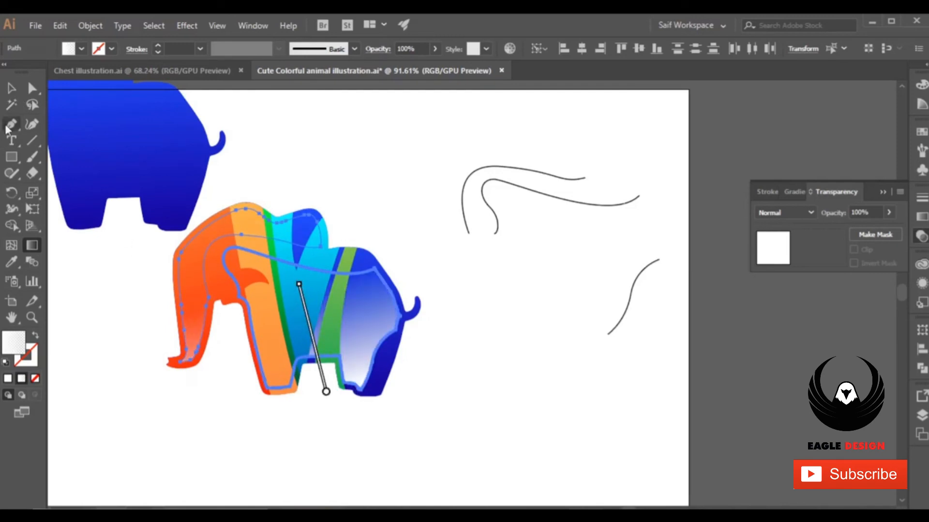
Redraw the gradient on the lower body highlight alone so the white fades upward from the legs
{"action": "left_click", "coordinate": [11, 88]}
{"action": "left_click", "coordinate": [315, 171]}
{"action": "left_click", "coordinate": [364, 327]}
{"action": "left_click", "coordinate": [32, 246]}
{"action": "mouse_move", "coordinate": [307, 252]}
{"action": "left_mouse_down"}
{"action": "mouse_move", "coordinate": [305, 414]}
{"action": "mouse_move", "coordinate": [329, 416]}
{"action": "left_mouse_up"}
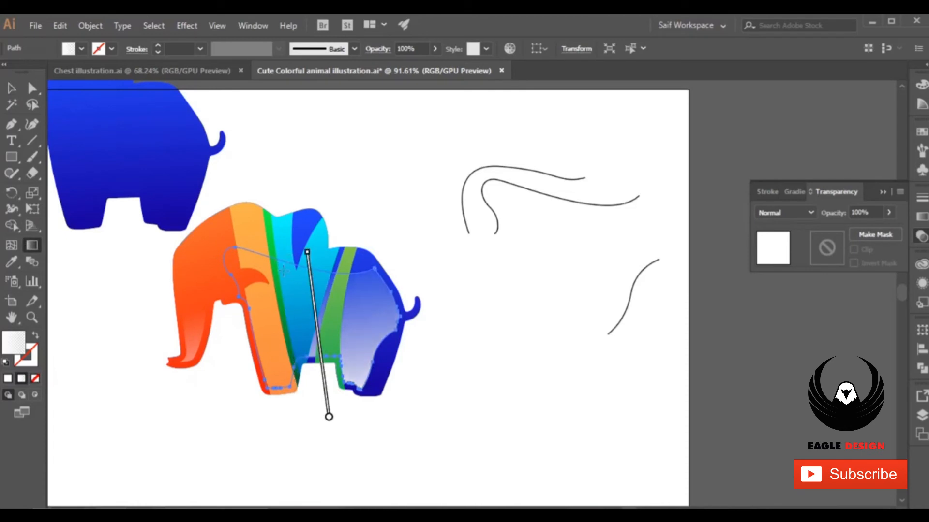
{"action": "left_click_drag", "start_coordinate": [315, 278], "coordinate": [315, 313]}
{"action": "key", "text": "v"}
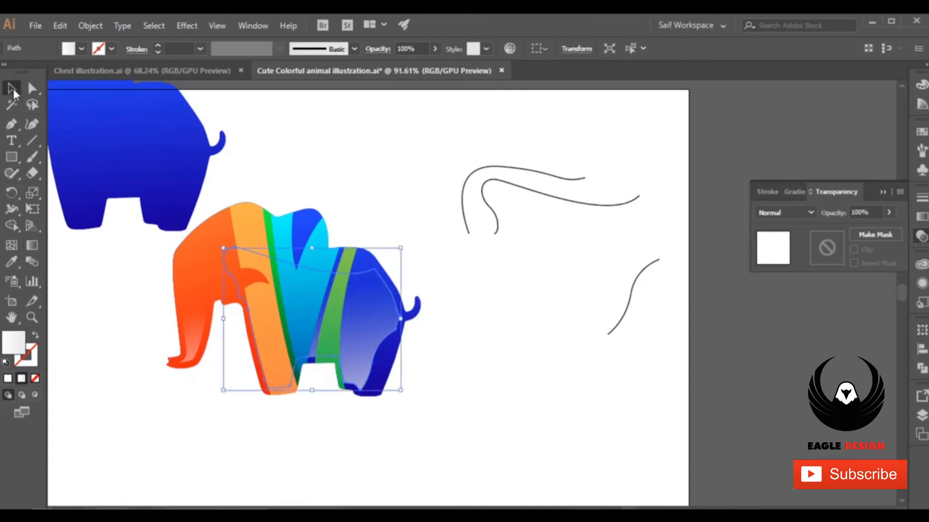
Redraw the gradient on the trunk highlight so the white fades upward from the trunk tip
{"action": "left_click", "coordinate": [187, 290]}
{"action": "key", "text": "g"}
{"action": "mouse_move", "coordinate": [197, 371]}
{"action": "left_mouse_down"}
{"action": "mouse_move", "coordinate": [190, 242]}
{"action": "mouse_move", "coordinate": [202, 215]}
{"action": "left_mouse_up"}
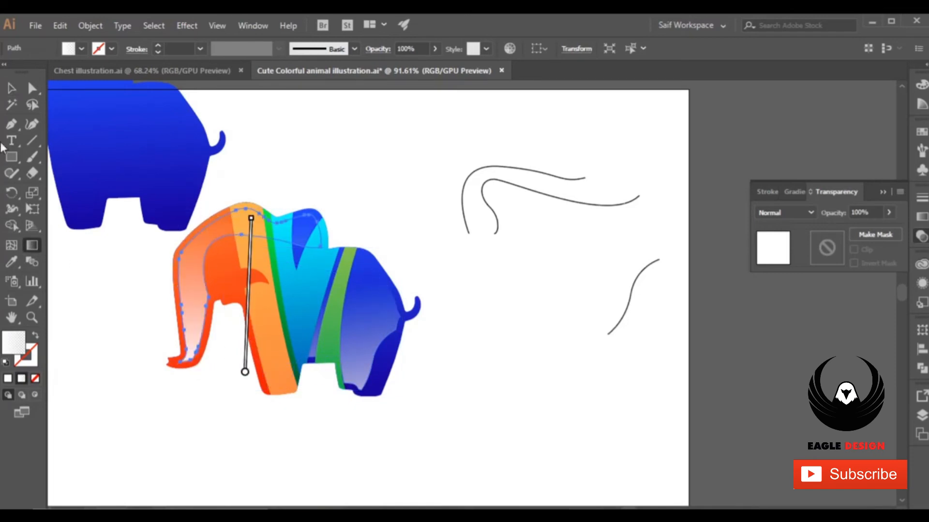
Set the trunk highlight's opacity to 70%
{"action": "left_click", "coordinate": [12, 89]}
{"action": "left_click", "coordinate": [299, 137]}
{"action": "left_click", "coordinate": [174, 296]}
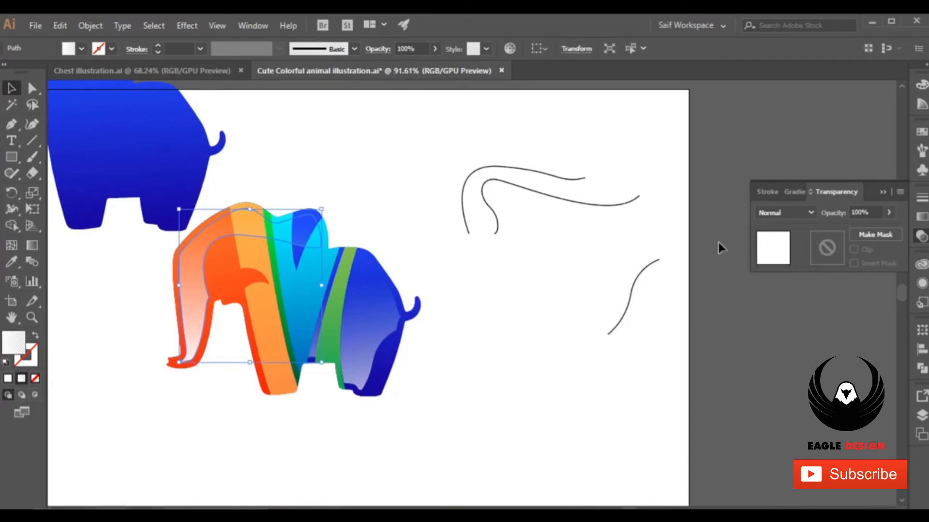
{"action": "left_click", "coordinate": [871, 212]}
{"action": "type", "text": "70"}
{"action": "key", "text": "Return"}
Set the lower body highlight's opacity to 70% and deselect it
{"action": "left_click", "coordinate": [344, 160]}
{"action": "left_click", "coordinate": [364, 348]}
{"action": "left_click", "coordinate": [865, 212]}
{"action": "type", "text": "70"}
{"action": "key", "text": "Return"}
{"action": "left_click", "coordinate": [225, 208]}
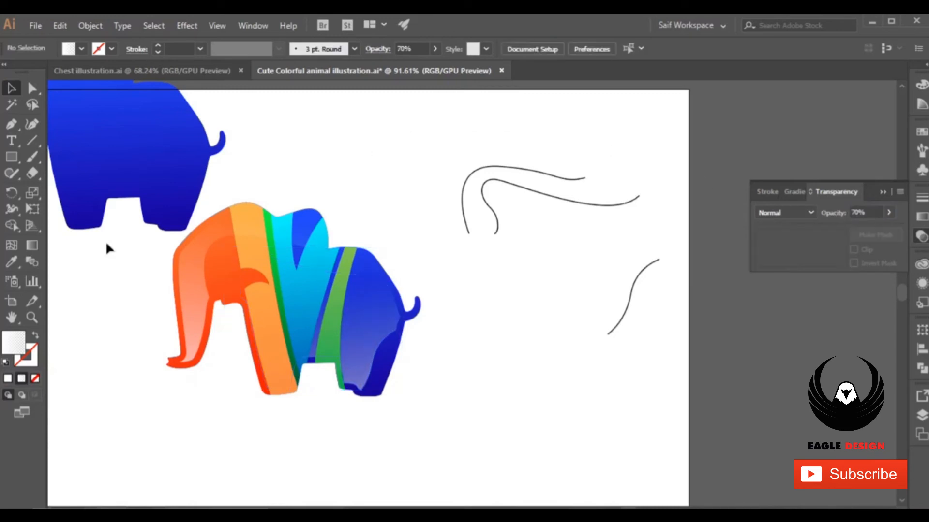
Delete the spare blue elephant silhouette and the leftover construction curves beside the colorful elephant
{"action": "left_click", "coordinate": [33, 317]}
{"action": "left_click_drag", "start_coordinate": [289, 222], "coordinate": [280, 255]}
{"action": "left_click", "coordinate": [11, 90]}
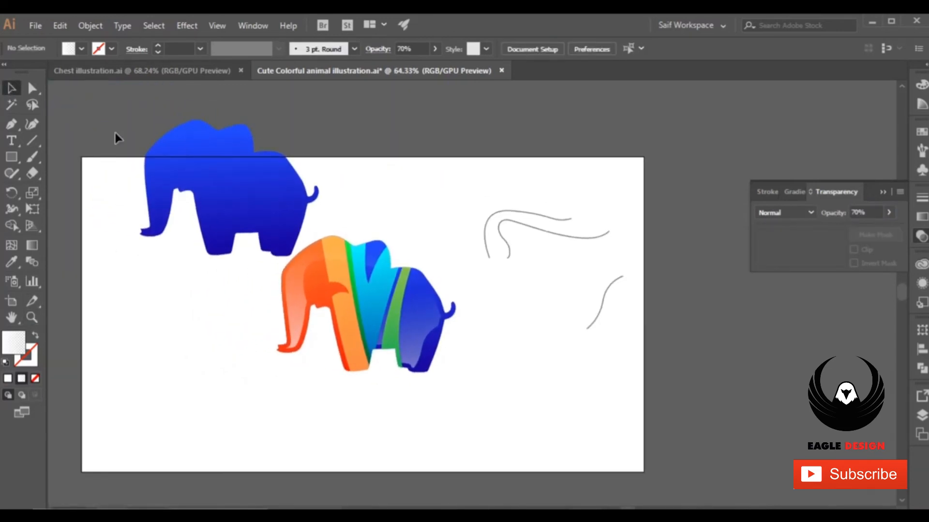
{"action": "left_click", "coordinate": [259, 212]}
{"action": "key", "text": "Delete"}
{"action": "left_click_drag", "start_coordinate": [556, 233], "coordinate": [639, 364]}
{"action": "key", "text": "Delete"}
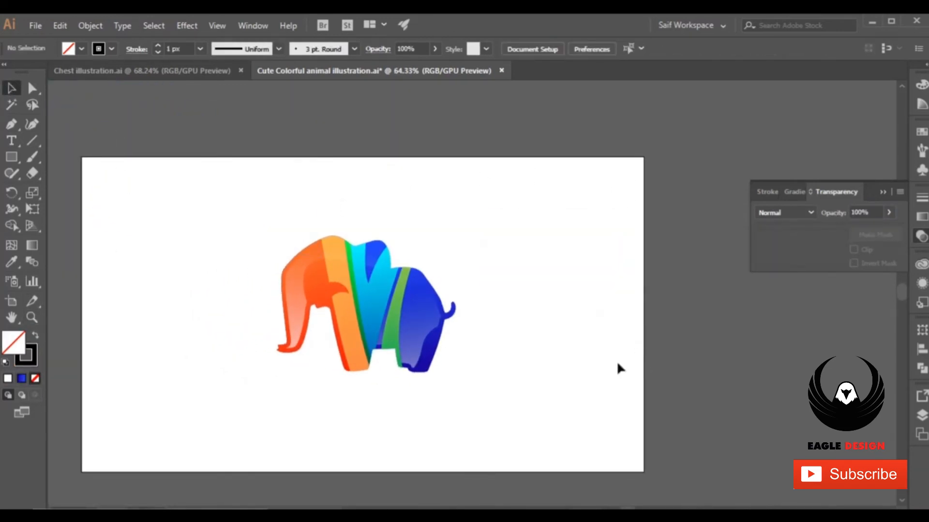
Draw a circle about 16 pt wide on the orange head for the eye with the Ellipse tool
{"action": "left_click", "coordinate": [32, 318]}
{"action": "left_click_drag", "start_coordinate": [319, 282], "coordinate": [396, 272]}
{"action": "left_click", "coordinate": [266, 252]}
{"action": "left_click_drag", "start_coordinate": [11, 157], "coordinate": [73, 181]}
{"action": "left_click_drag", "start_coordinate": [273, 248], "coordinate": [300, 273]}
Copy the light orange stripe's gradient fill onto the eye circle
{"action": "left_click", "coordinate": [12, 264]}
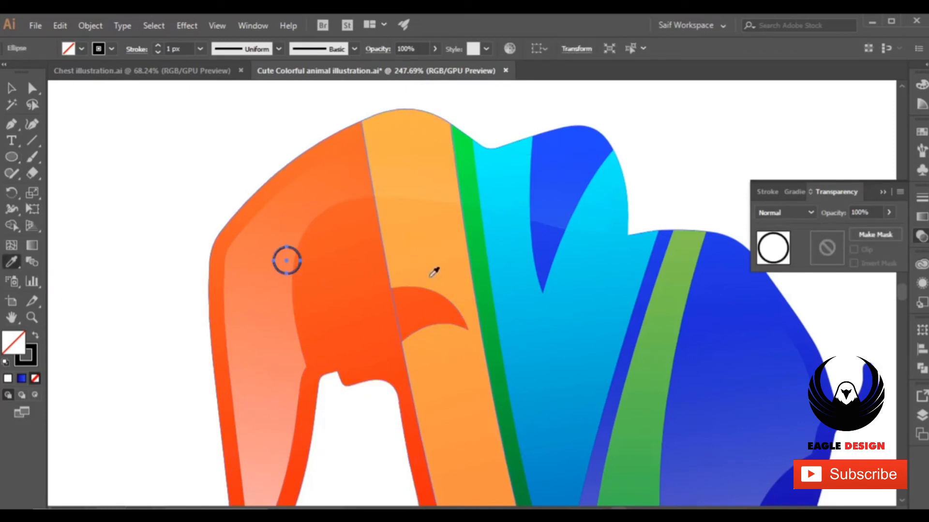
{"action": "left_click", "coordinate": [416, 277]}
{"action": "left_click", "coordinate": [12, 89]}
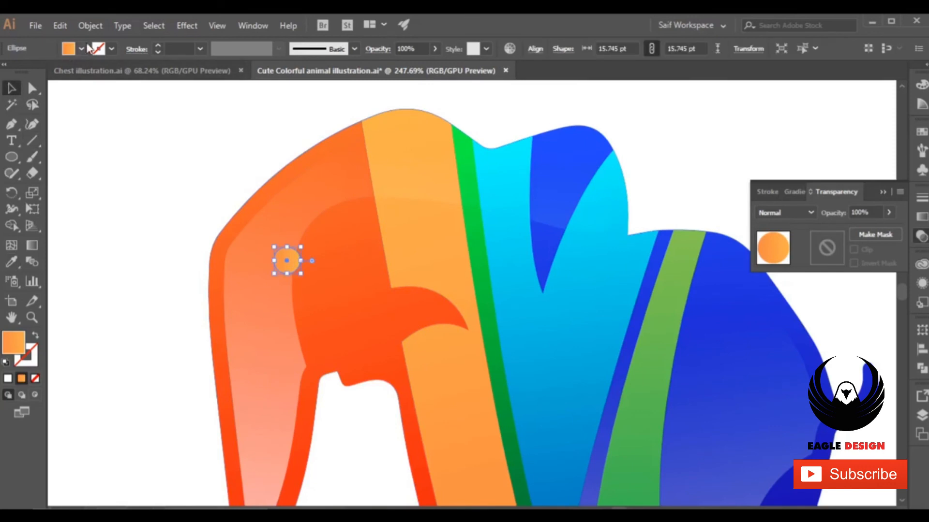
Offset the eye circle's path by -2 pt to make a smaller circle inside it
{"action": "left_click", "coordinate": [90, 27]}
{"action": "mouse_move", "coordinate": [261, 316]}
{"action": "left_click", "coordinate": [338, 365]}
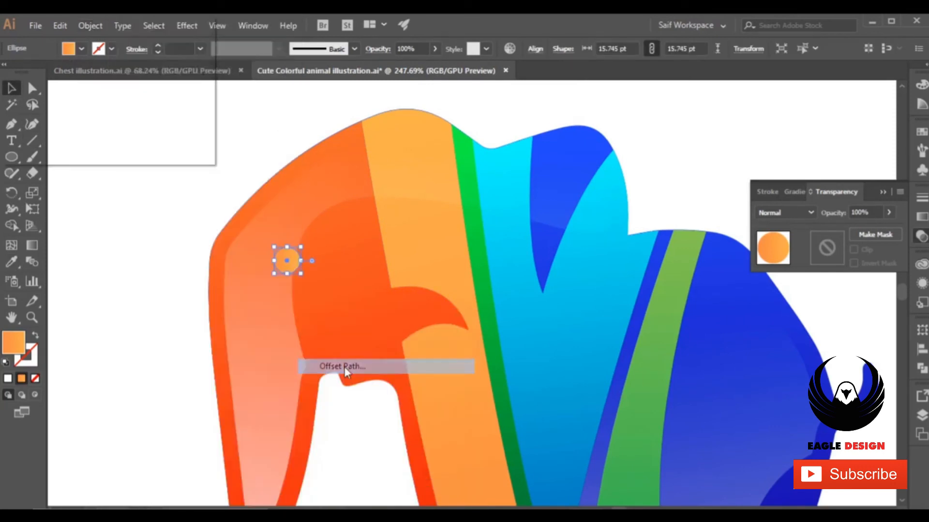
{"action": "type", "text": "-2"}
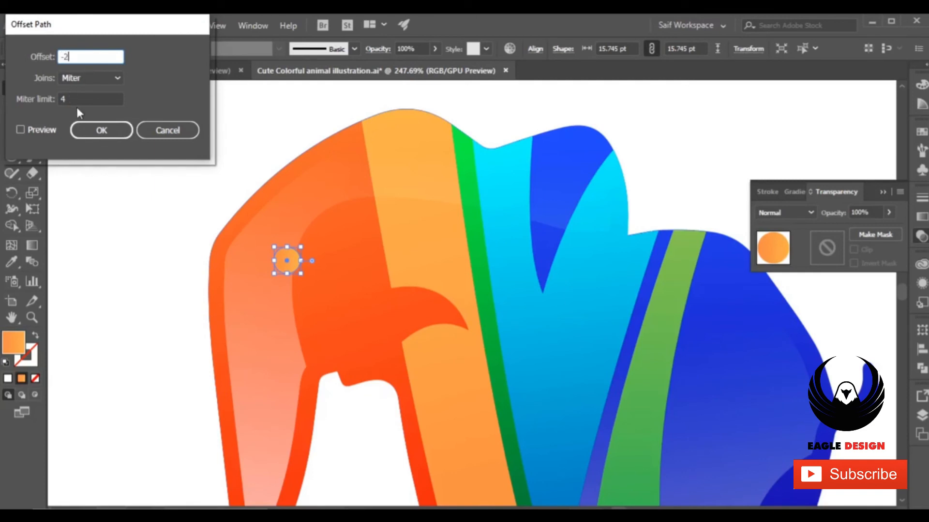
{"action": "left_click", "coordinate": [21, 130]}
{"action": "left_click", "coordinate": [102, 130]}
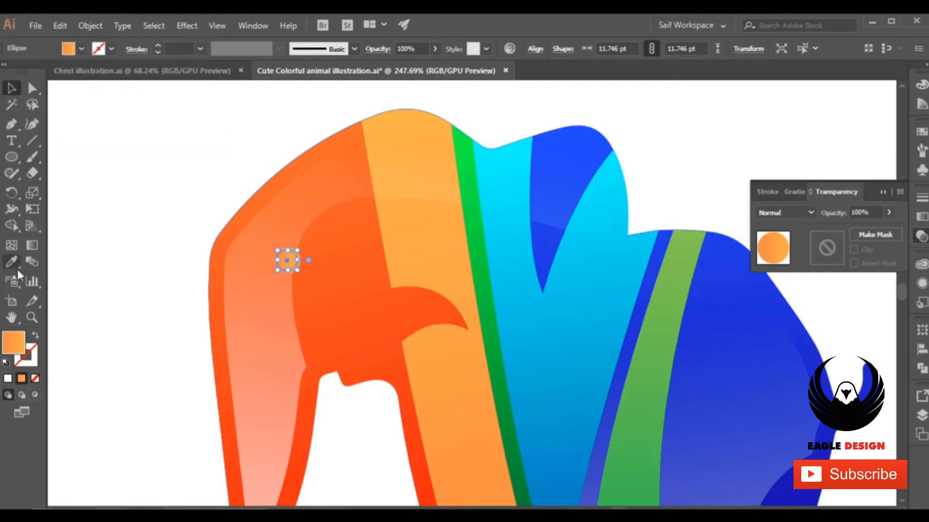
Copy the dark blue rear body's gradient fill onto the inner eye circle
{"action": "left_click", "coordinate": [12, 262]}
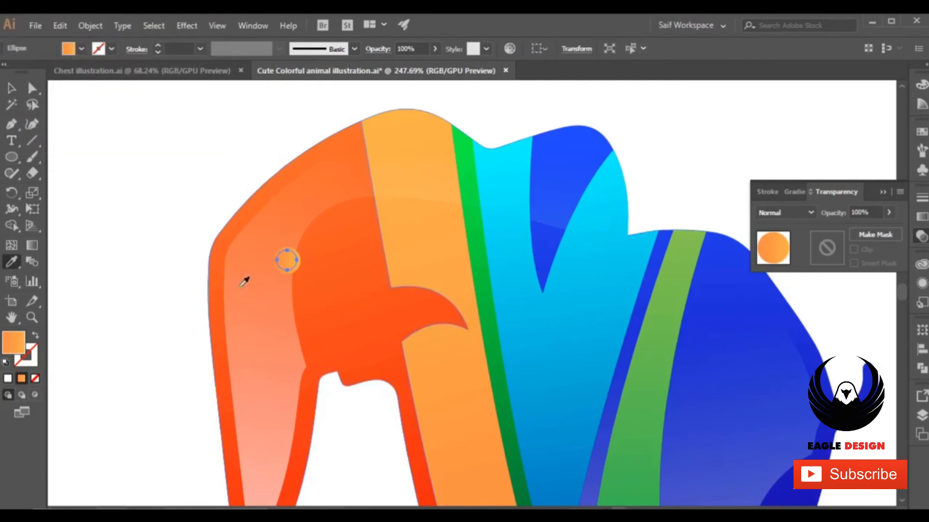
{"action": "left_click", "coordinate": [796, 315]}
{"action": "left_click", "coordinate": [31, 320]}
{"action": "left_click_drag", "start_coordinate": [250, 229], "coordinate": [416, 237]}
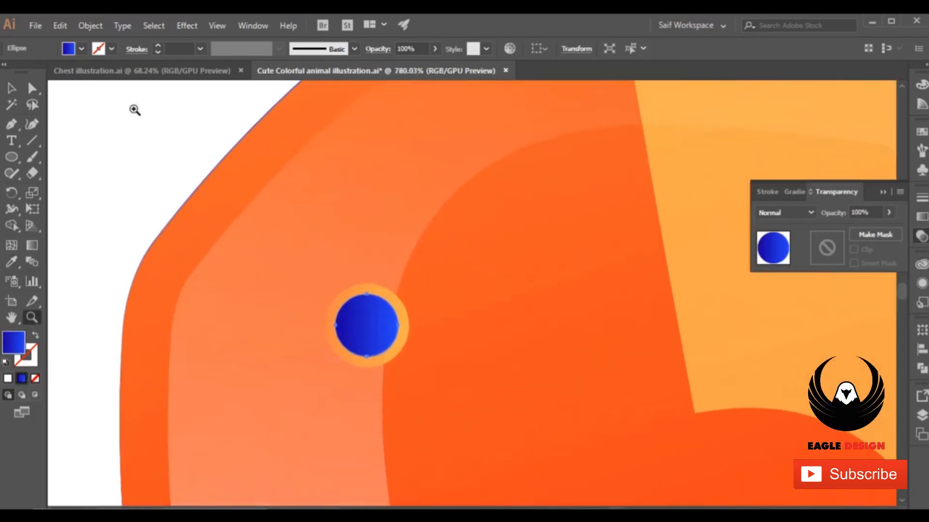
Place a pupil circle about 6.6 pt wide inside the blue circle and give it the outer ring's light orange gradient
{"action": "left_click", "coordinate": [12, 89]}
{"action": "mouse_move", "coordinate": [380, 340]}
{"action": "left_mouse_down"}
{"action": "mouse_move", "coordinate": [390, 331]}
{"action": "mouse_move", "coordinate": [391, 345]}
{"action": "mouse_move", "coordinate": [376, 323]}
{"action": "mouse_move", "coordinate": [364, 333]}
{"action": "left_mouse_up"}
{"action": "key", "text": "ctrl+z"}
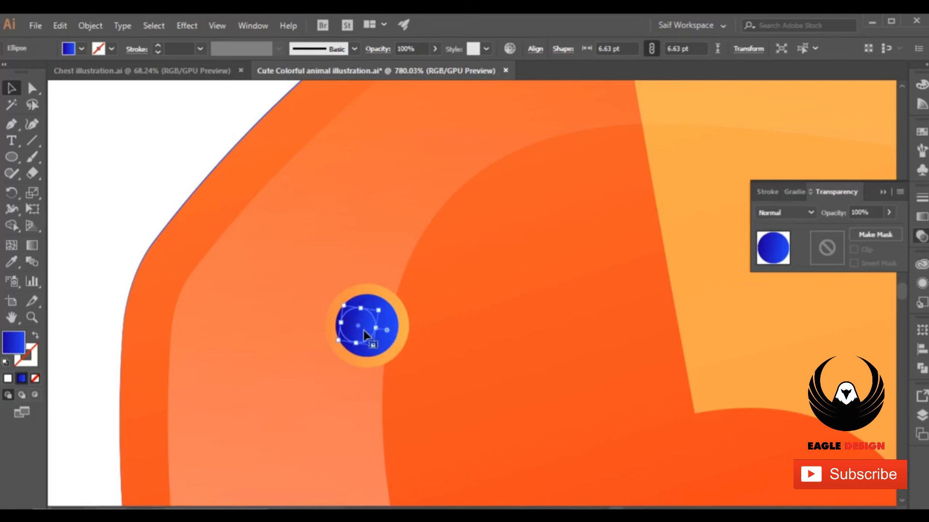
{"action": "key", "text": "i"}
{"action": "left_click", "coordinate": [407, 321]}
{"action": "left_click", "coordinate": [13, 89]}
Examine the completed eye on the whole elephant with nothing selected
{"action": "left_click", "coordinate": [32, 317]}
{"action": "left_click_drag", "start_coordinate": [472, 269], "coordinate": [192, 288]}
{"action": "left_click_drag", "start_coordinate": [506, 309], "coordinate": [422, 305]}
{"action": "left_click_drag", "start_coordinate": [516, 339], "coordinate": [489, 361]}
{"action": "left_click_drag", "start_coordinate": [490, 365], "coordinate": [398, 329]}
{"action": "left_click", "coordinate": [10, 88]}
{"action": "left_click", "coordinate": [169, 182]}
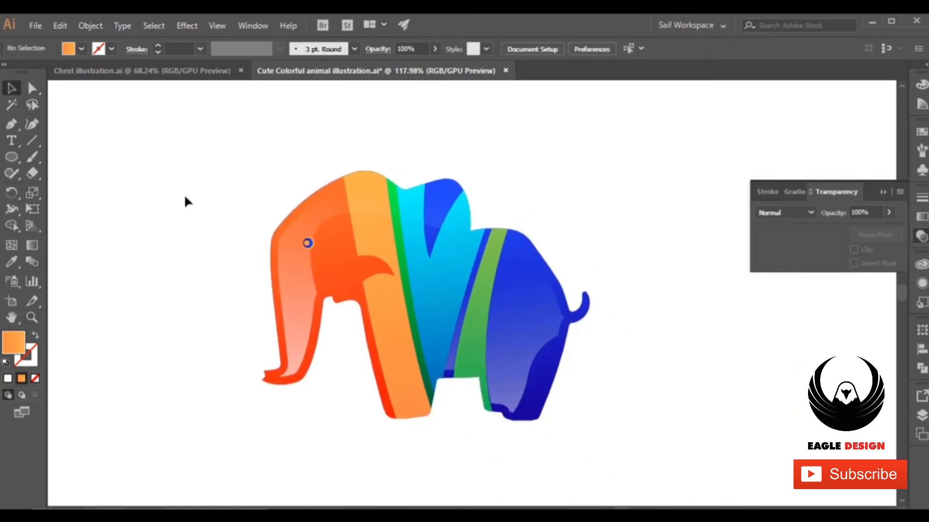
{"action": "left_click", "coordinate": [32, 318]}
{"action": "mouse_move", "coordinate": [332, 313]}
{"action": "left_mouse_down"}
{"action": "mouse_move", "coordinate": [289, 318]}
{"action": "mouse_move", "coordinate": [338, 307]}
{"action": "left_mouse_up"}
{"action": "left_click", "coordinate": [882, 194]}
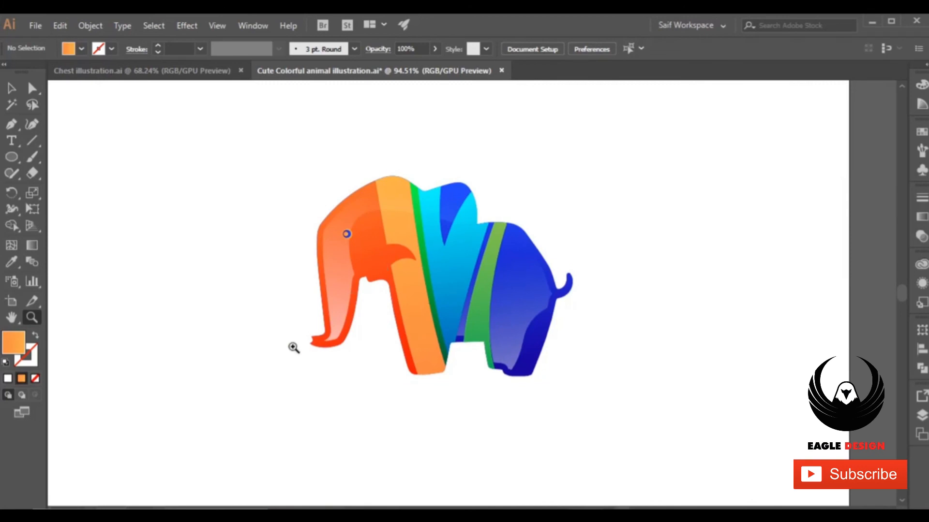
{"action": "left_click", "coordinate": [10, 88]}
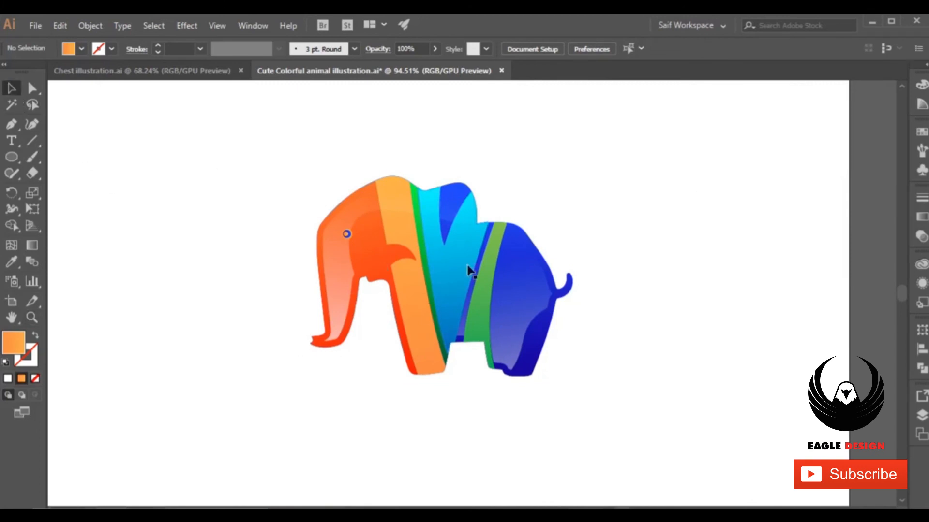
Bring the lower body's white highlight to the front of the artwork and deselect it
{"action": "right_click", "coordinate": [517, 310]}
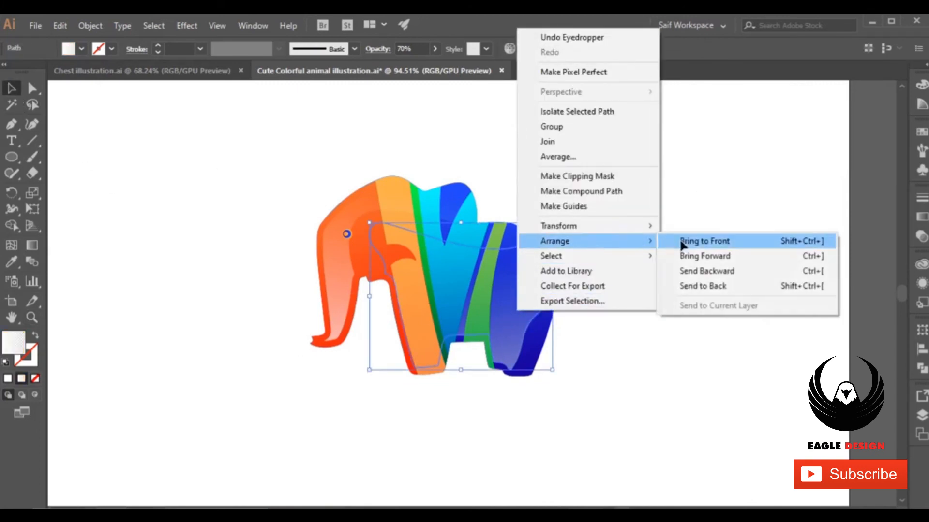
{"action": "left_click", "coordinate": [686, 240]}
{"action": "left_click", "coordinate": [640, 245]}
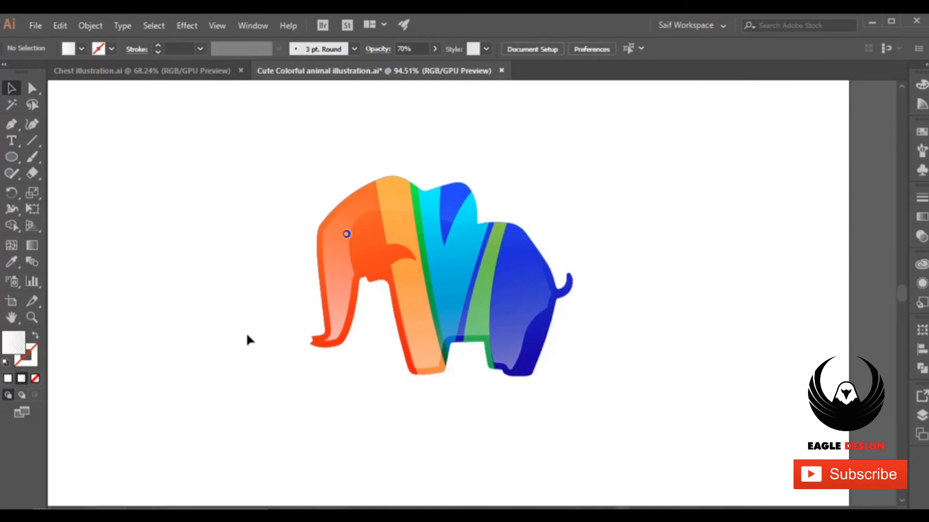
Adjust the gradient direction of the white highlight covering the head and upper back with the Gradient tool
{"action": "left_click", "coordinate": [425, 203]}
{"action": "left_click", "coordinate": [35, 245]}
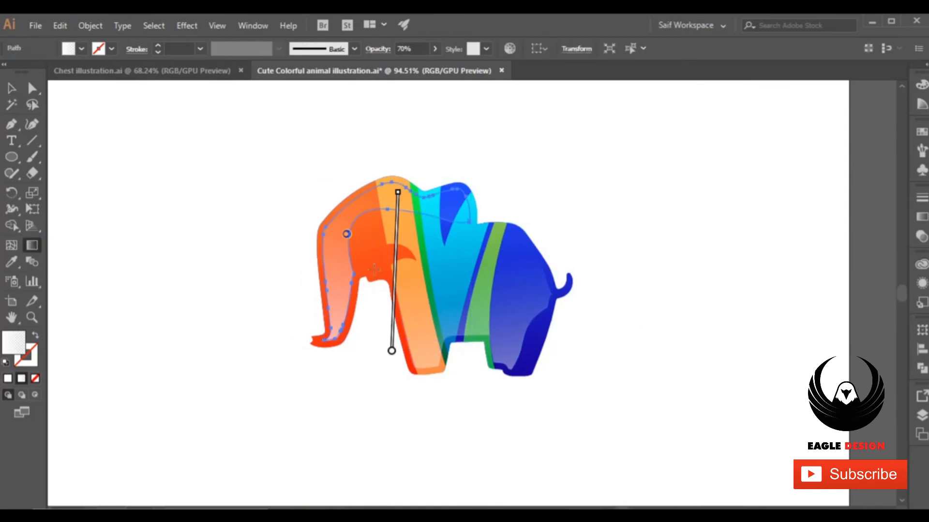
{"action": "left_click_drag", "start_coordinate": [395, 242], "coordinate": [395, 251]}
{"action": "left_click_drag", "start_coordinate": [350, 338], "coordinate": [356, 256]}
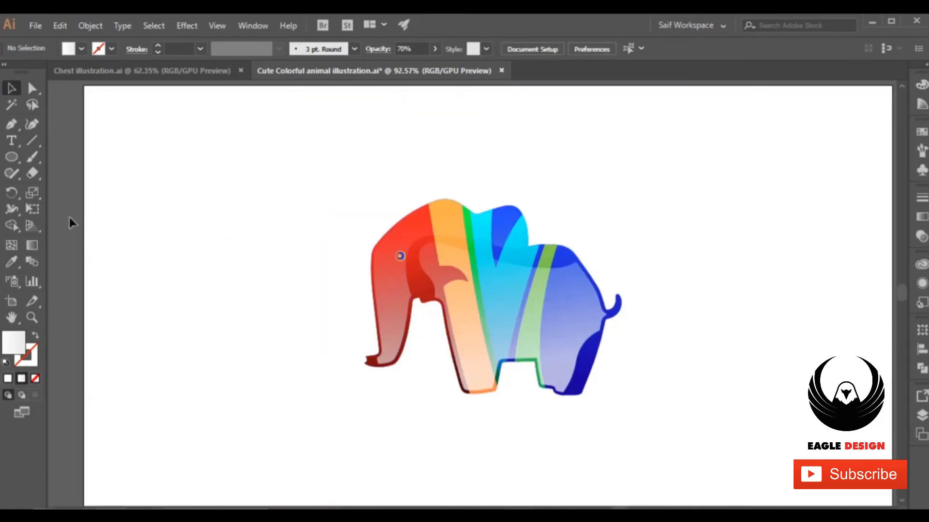
Redraw the gradient across both white highlights so the white fades from the head's top down to the front foot, and deselect them
{"action": "left_click", "coordinate": [506, 288]}
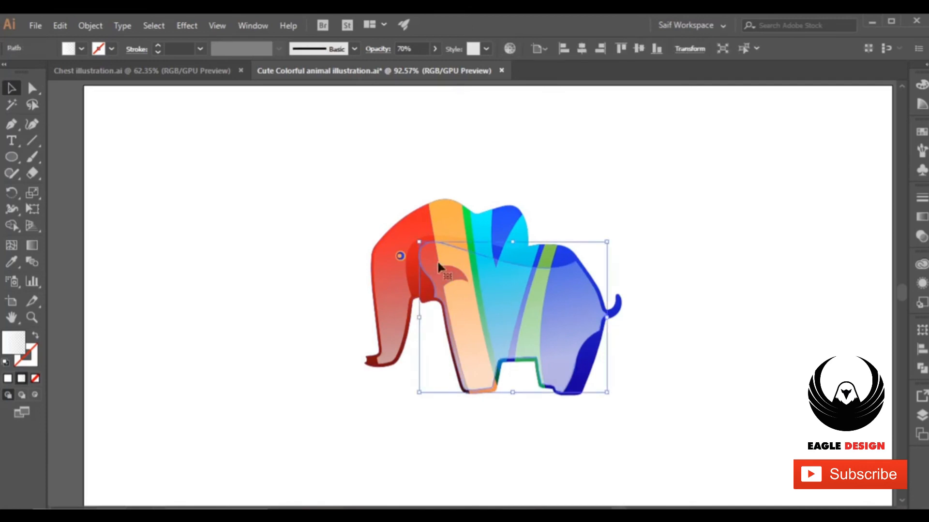
{"action": "left_click", "coordinate": [418, 228], "text": "shift"}
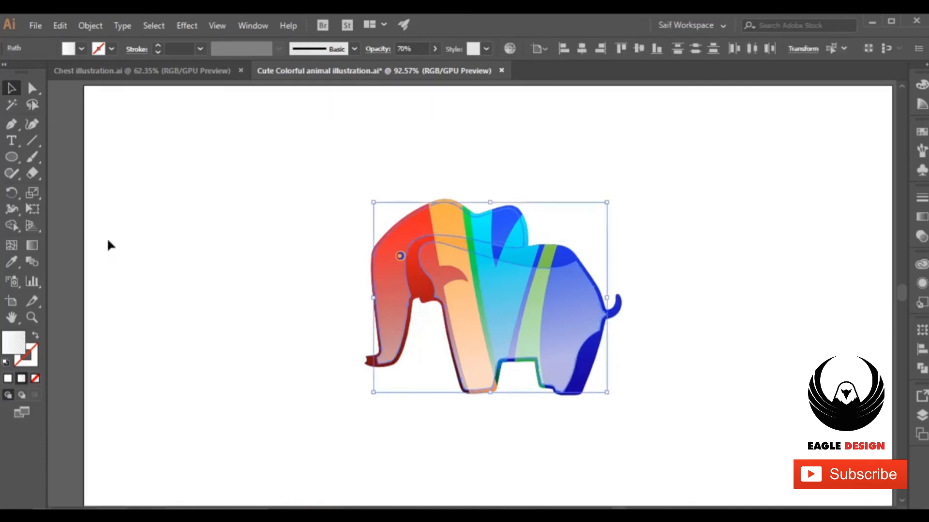
{"action": "left_click", "coordinate": [32, 246]}
{"action": "left_click_drag", "start_coordinate": [491, 300], "coordinate": [524, 397]}
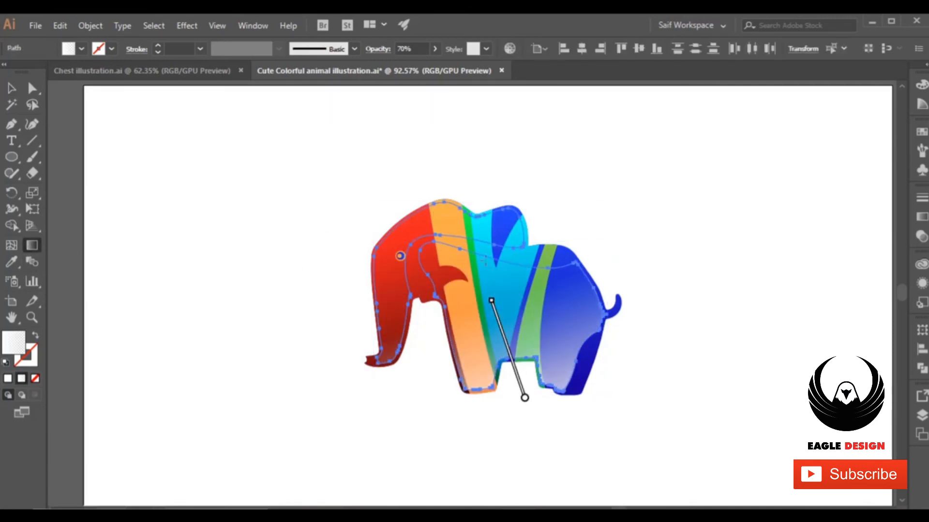
{"action": "mouse_move", "coordinate": [447, 205]}
{"action": "left_mouse_down"}
{"action": "mouse_move", "coordinate": [483, 378]}
{"action": "mouse_move", "coordinate": [494, 393]}
{"action": "mouse_move", "coordinate": [490, 385]}
{"action": "left_mouse_up"}
{"action": "left_click_drag", "start_coordinate": [467, 195], "coordinate": [485, 379]}
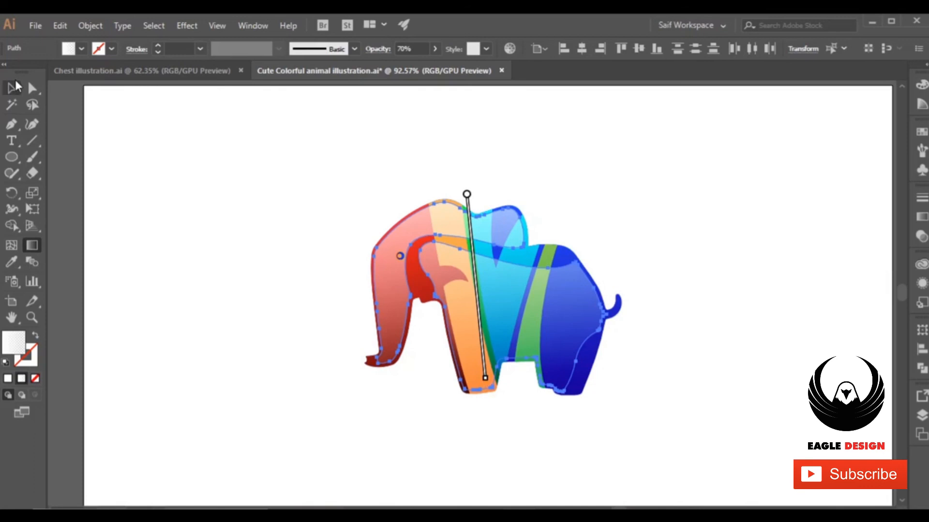
{"action": "left_click", "coordinate": [13, 87]}
{"action": "left_click", "coordinate": [216, 151]}
Shift both highlights' gradient upward so it runs from above the head to the mouth level, and deselect them
{"action": "left_click", "coordinate": [464, 229]}
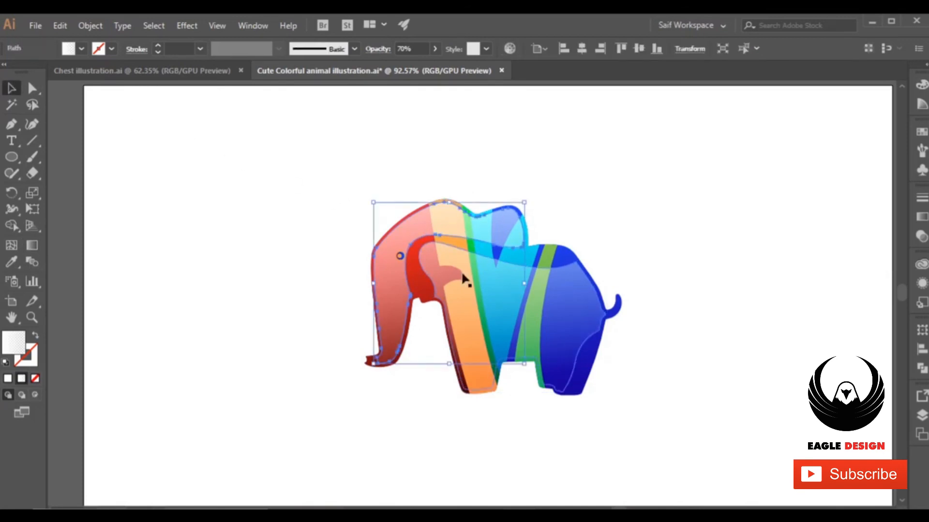
{"action": "left_click", "coordinate": [32, 246]}
{"action": "left_click_drag", "start_coordinate": [408, 158], "coordinate": [422, 317]}
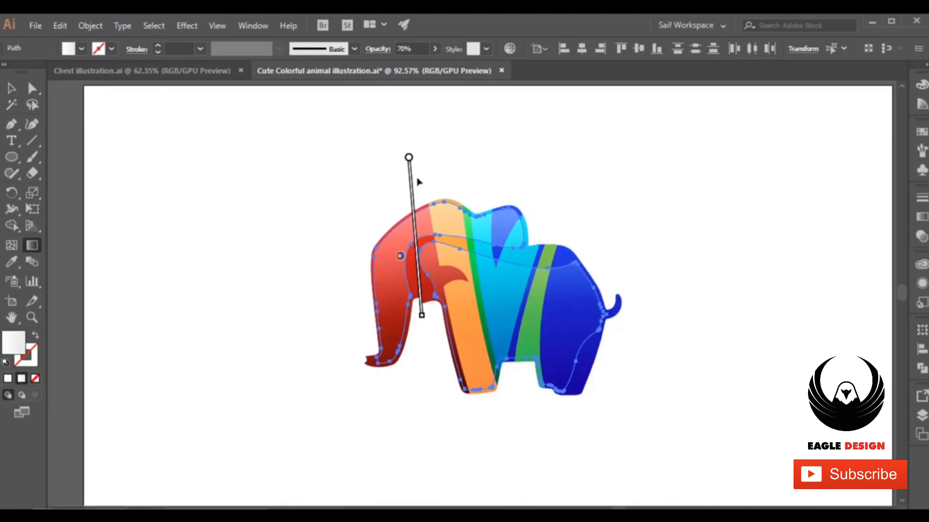
{"action": "left_click_drag", "start_coordinate": [409, 171], "coordinate": [410, 178]}
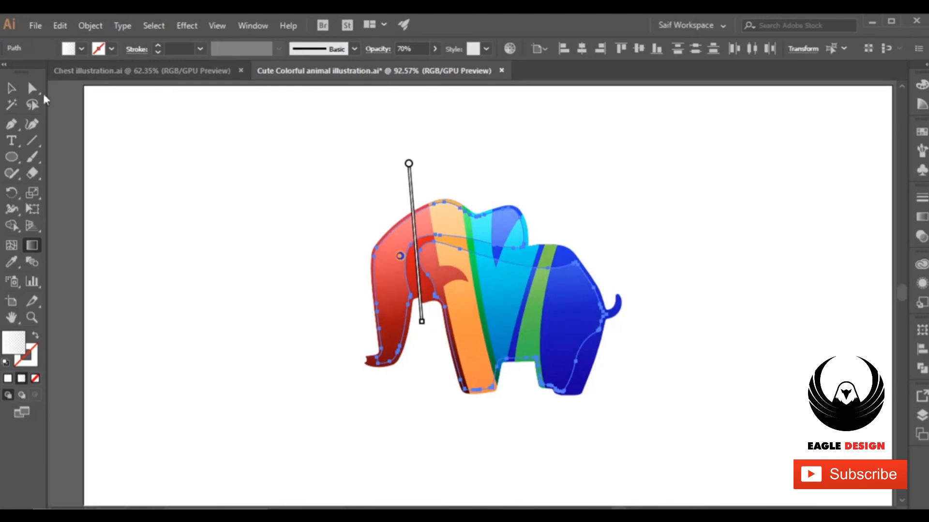
{"action": "left_click", "coordinate": [12, 88]}
{"action": "left_click", "coordinate": [241, 169]}
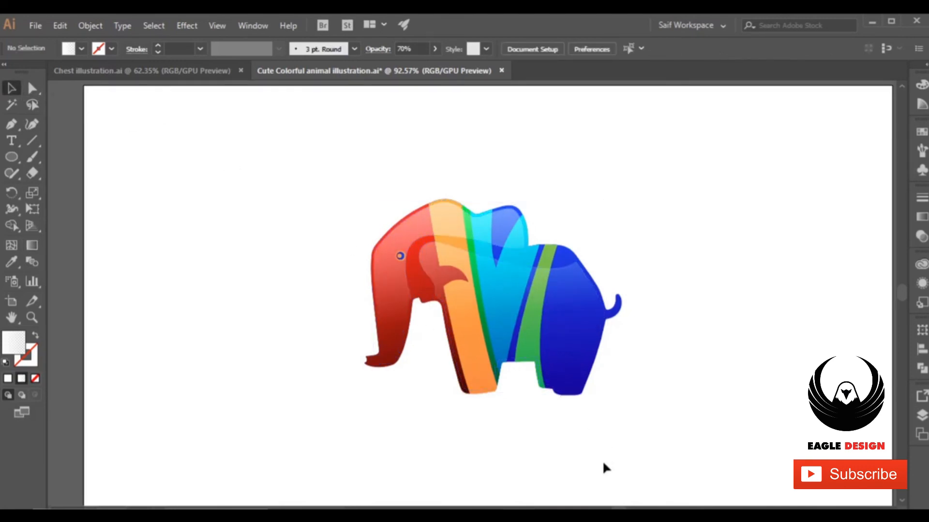
Redraw the gradient on both highlights from just above the light orange stripe down to the top of the front leg, and deselect them
{"action": "left_click", "coordinate": [32, 245]}
{"action": "left_click", "coordinate": [12, 88]}
{"action": "left_click", "coordinate": [479, 268]}
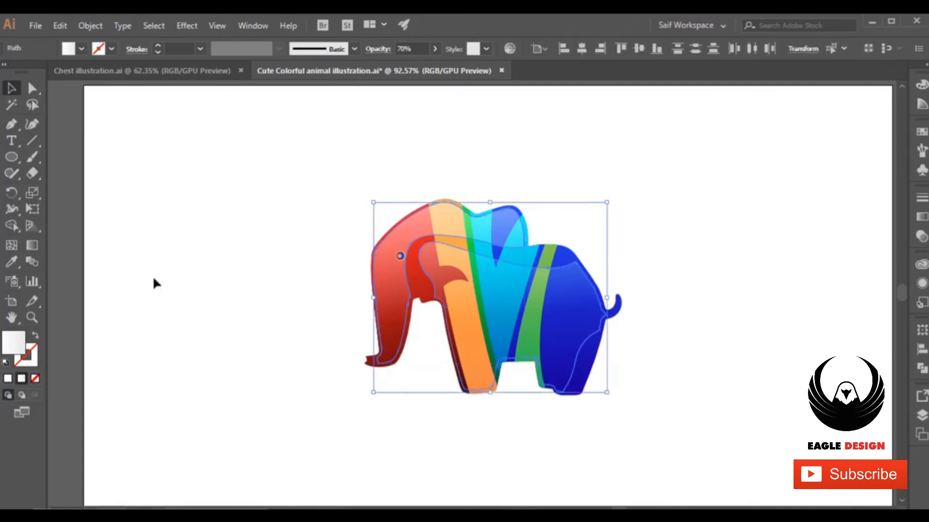
{"action": "left_click", "coordinate": [32, 245]}
{"action": "left_click_drag", "start_coordinate": [424, 180], "coordinate": [436, 253]}
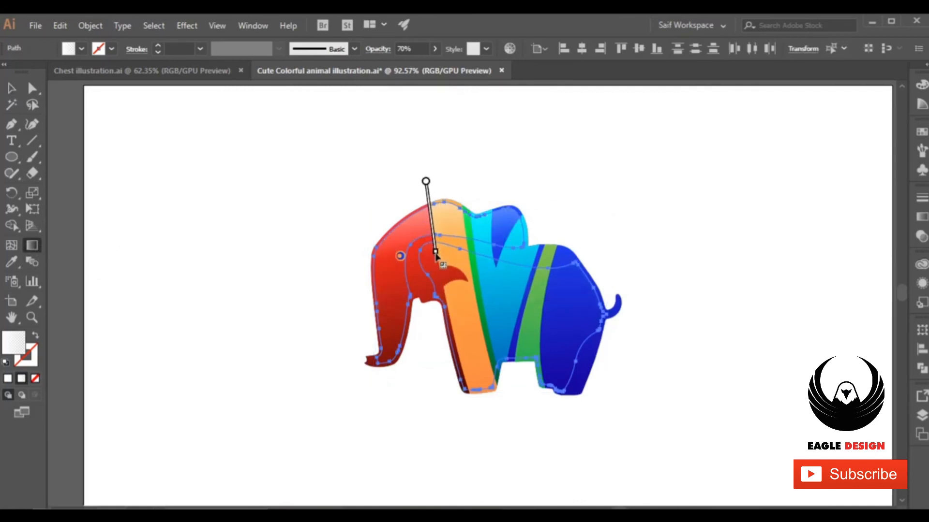
{"action": "left_click_drag", "start_coordinate": [428, 194], "coordinate": [431, 215]}
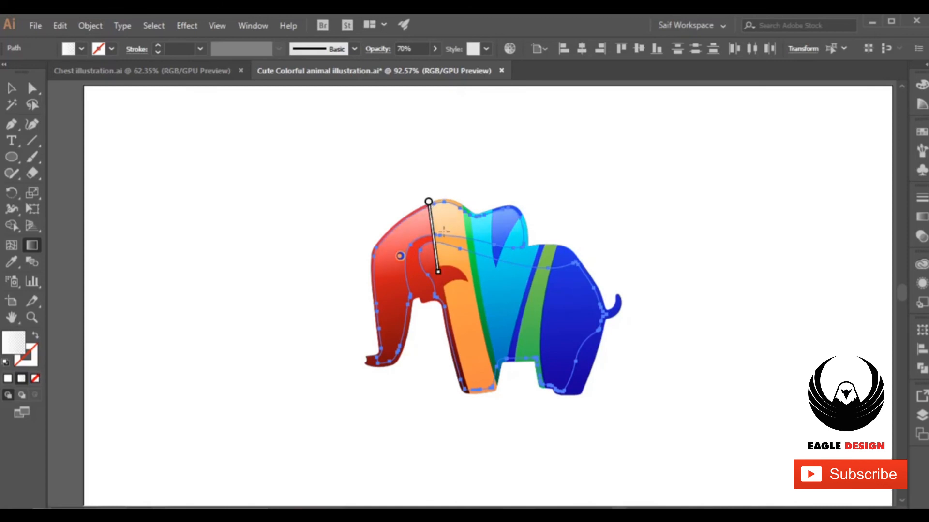
{"action": "left_click_drag", "start_coordinate": [457, 185], "coordinate": [467, 315]}
{"action": "left_click", "coordinate": [12, 88]}
{"action": "left_click", "coordinate": [222, 268]}
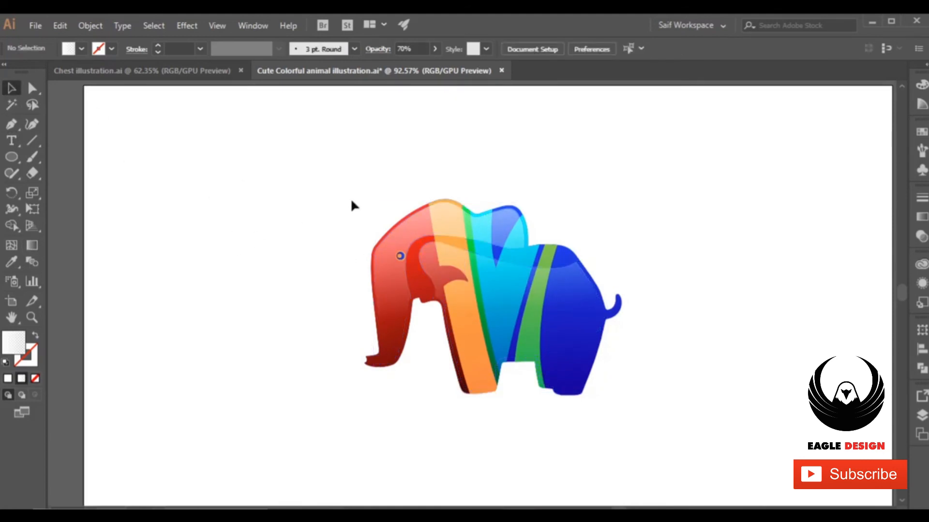